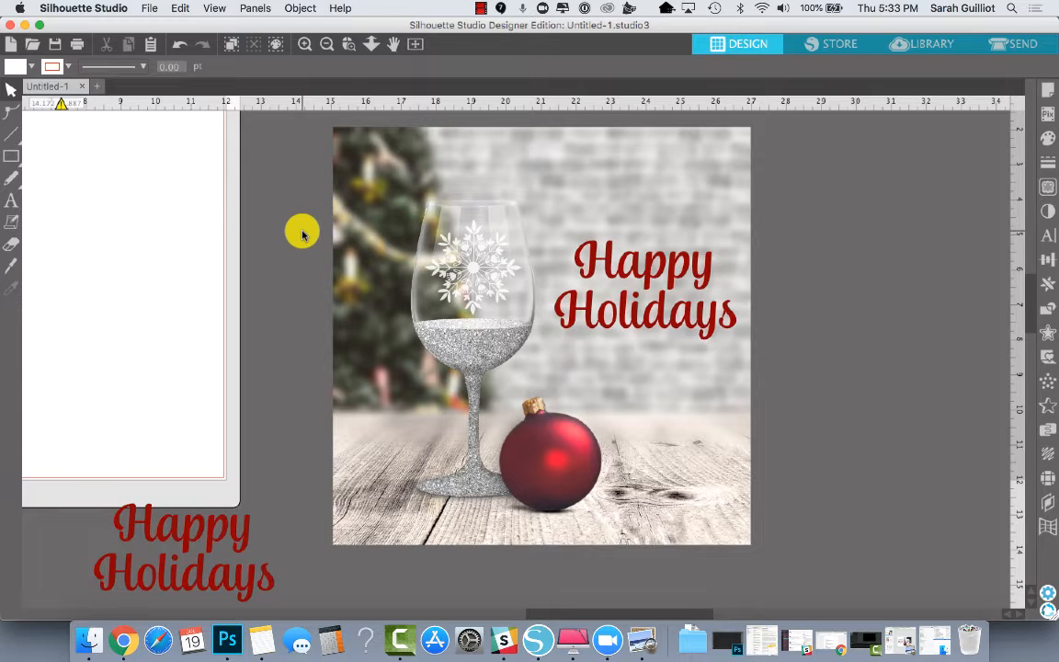
scroll(299, 219, left, 3)
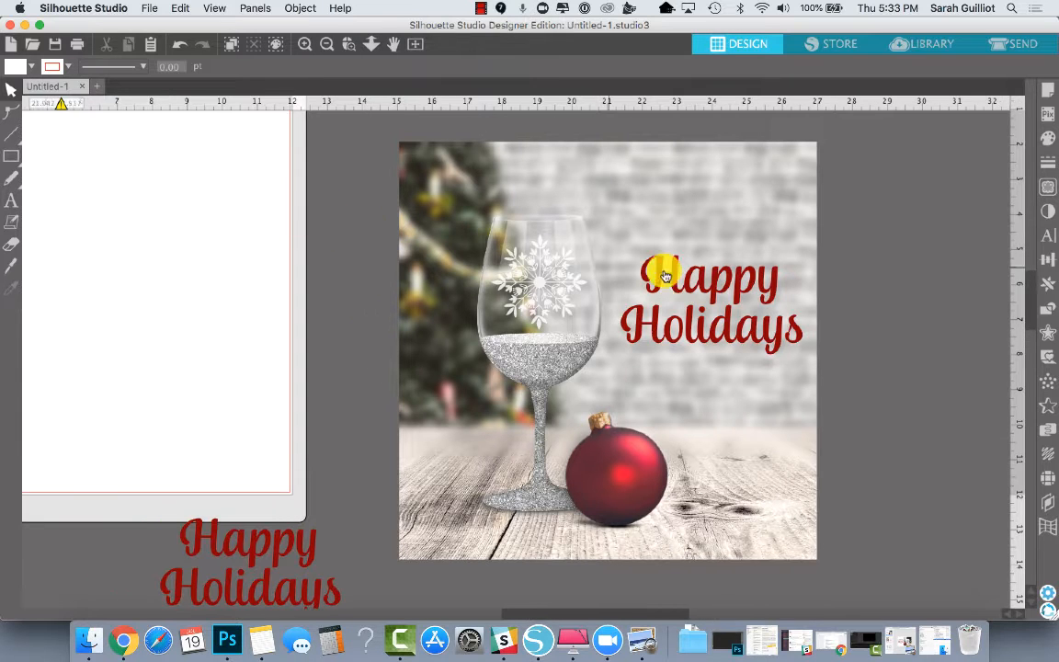
scroll(372, 342, left, 10)
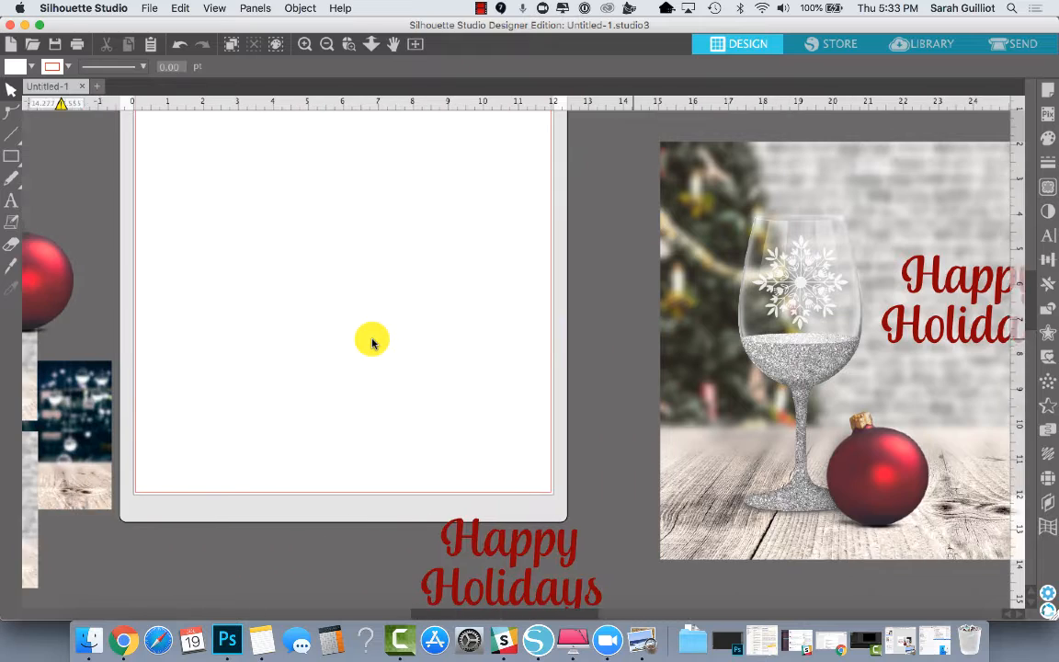
scroll(382, 342, right, 2)
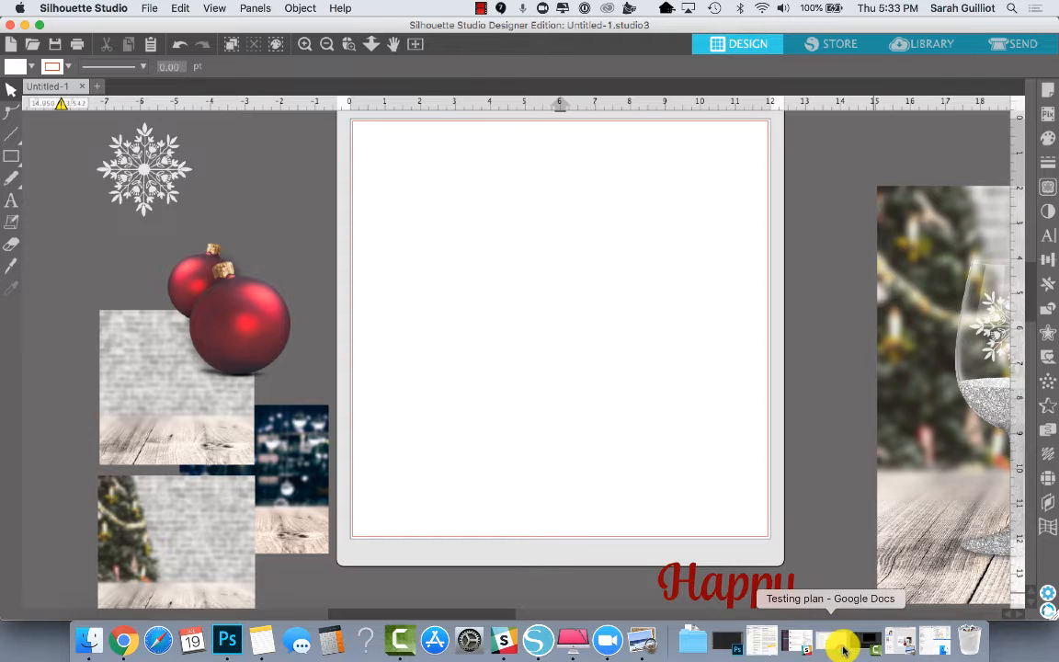
Step: Switch to Dropbox in Chrome and preview Gold-Glitter - 1:4-Glass.png from the wineglass template's PNG and JPG - No reflection folder
drag(336, 25, 340, 86)
click(769, 32)
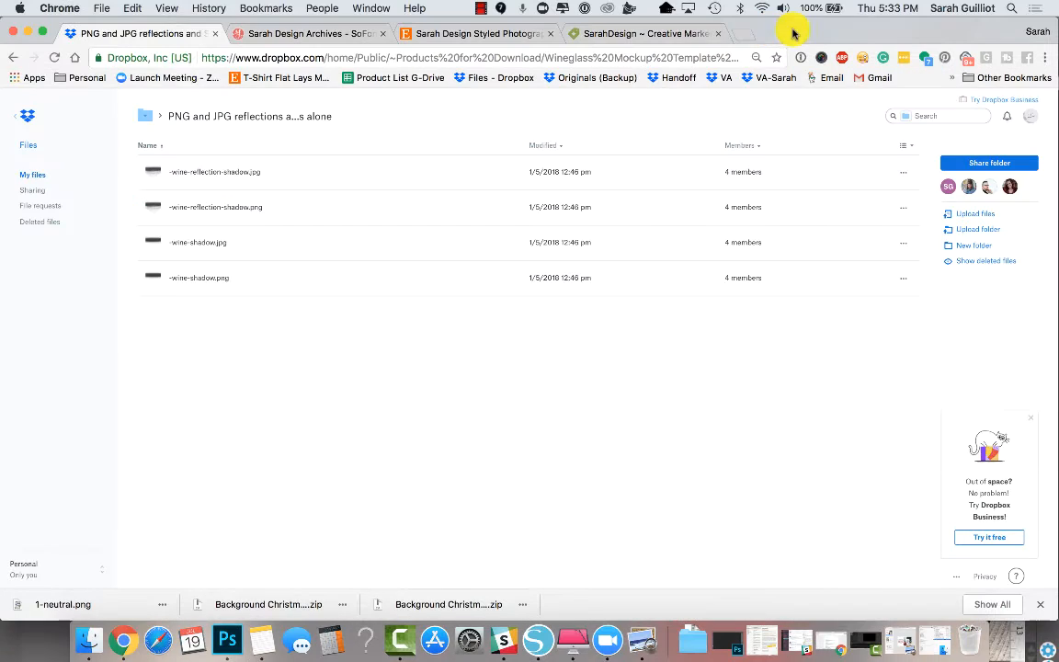
click(149, 117)
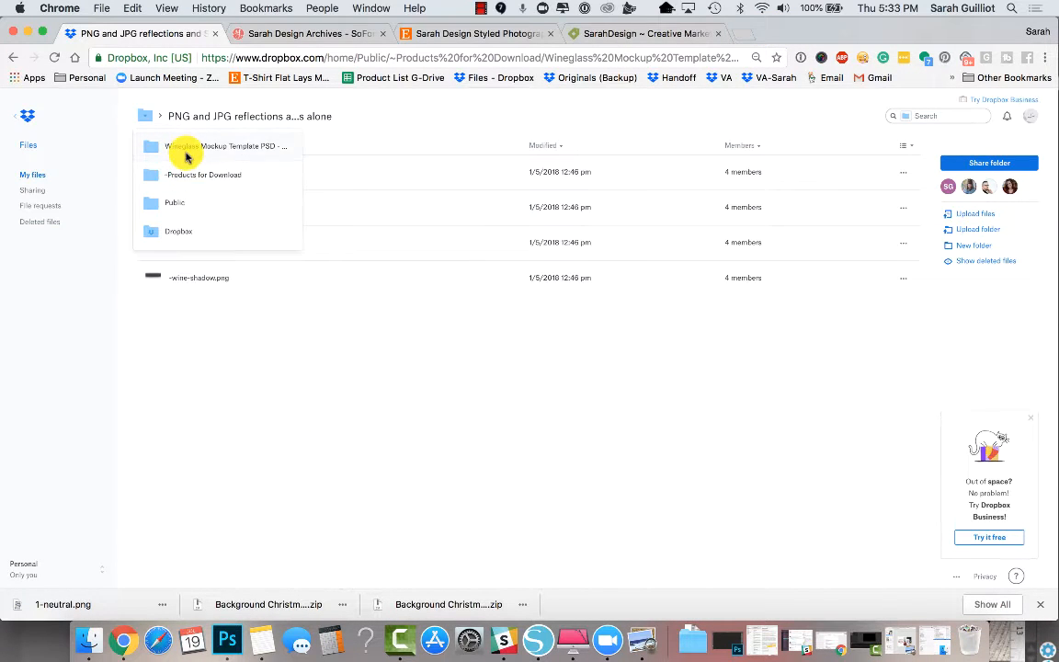
click(186, 149)
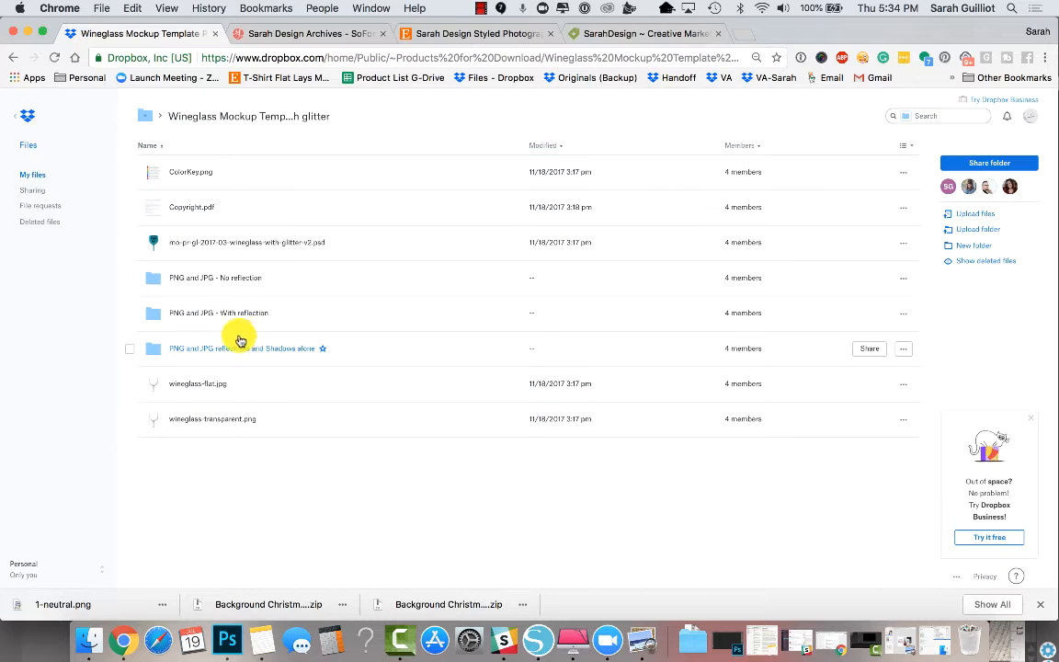
click(203, 277)
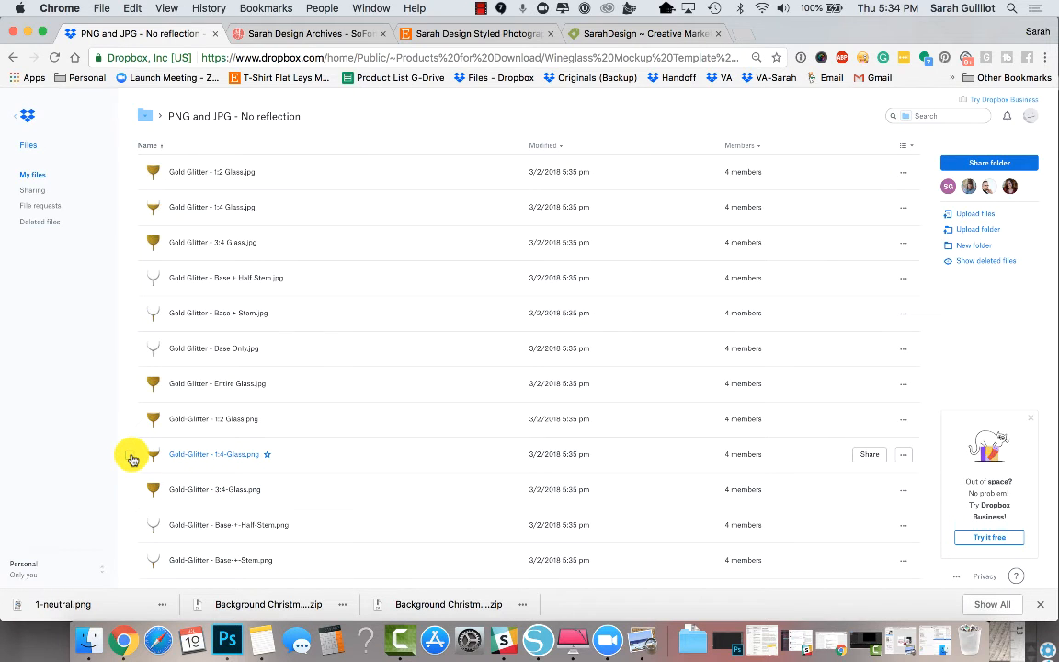
click(183, 460)
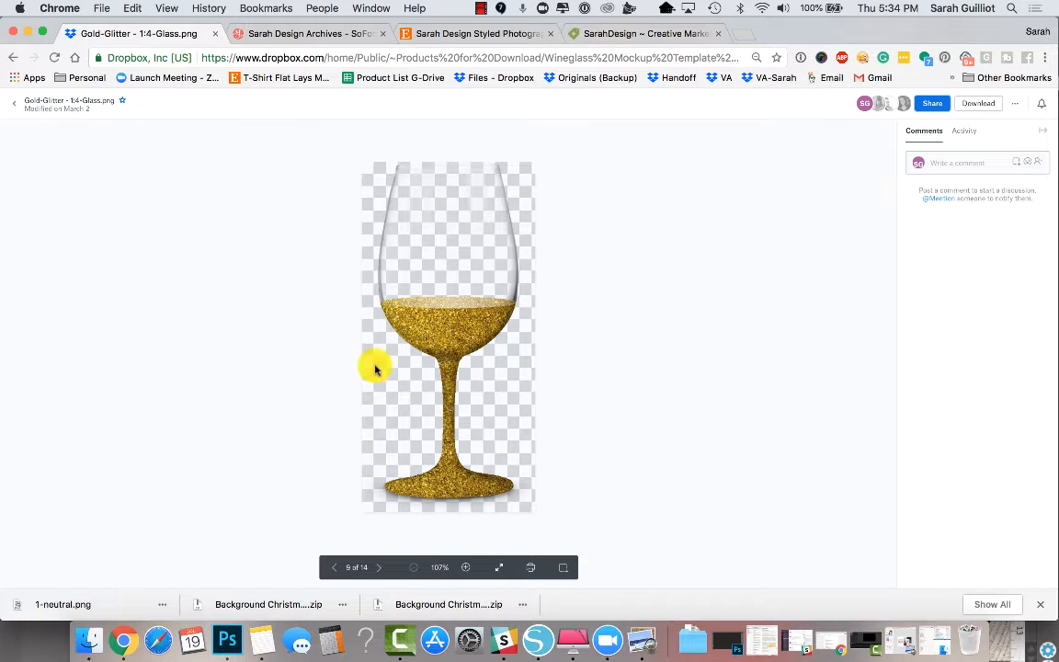
click(14, 102)
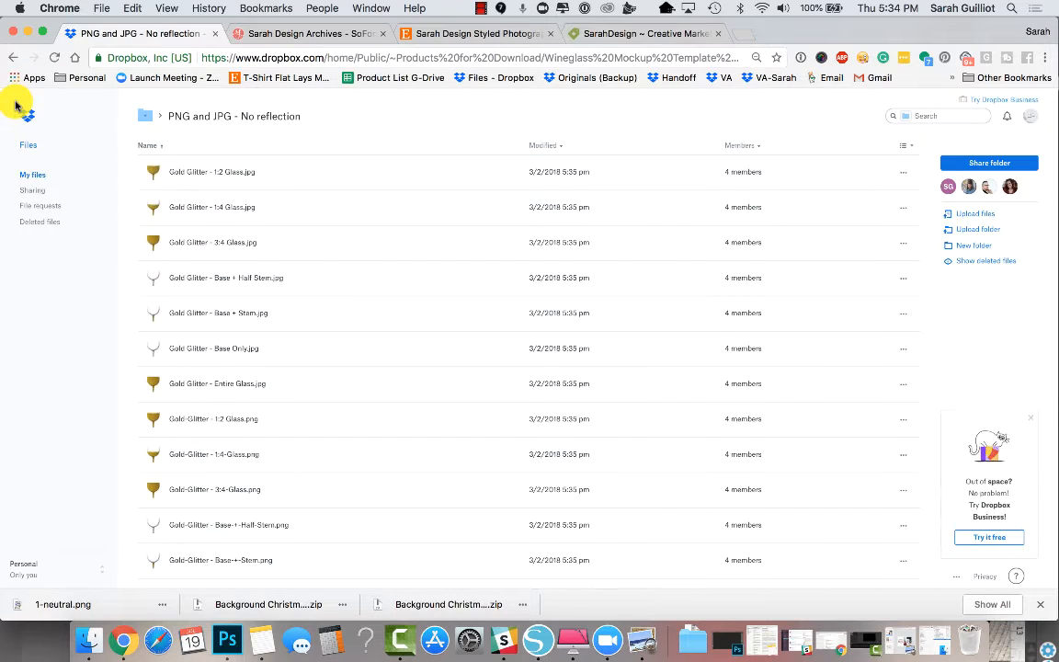
Step: Preview -wine-shadow.png and -wine-reflection-shadow.png in the PNG and JPG reflections and Shadows alone folder
click(145, 116)
click(169, 148)
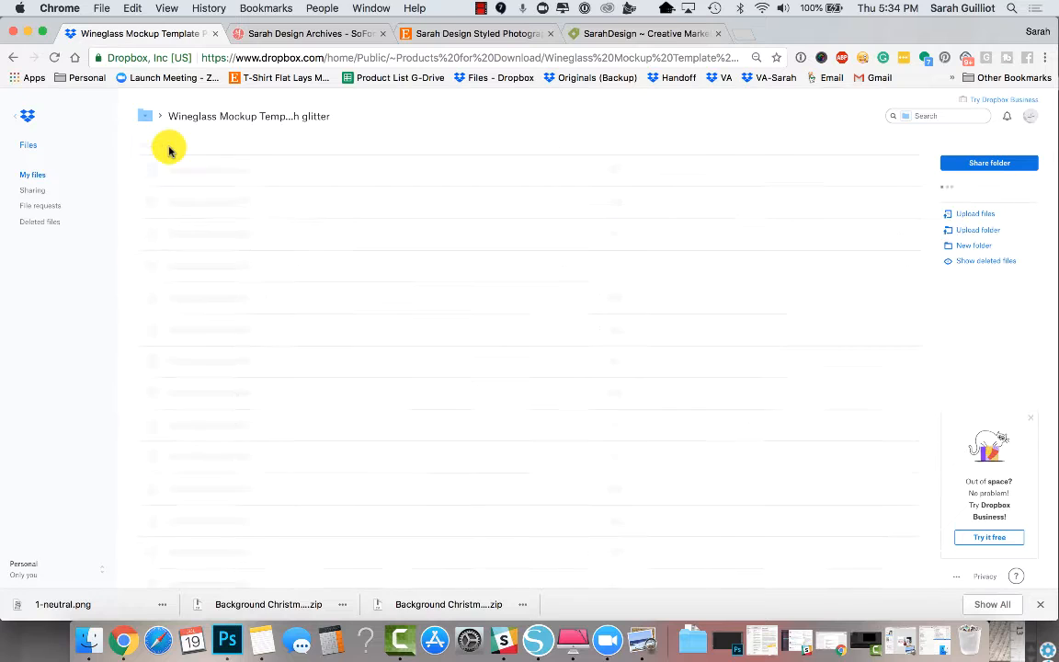
click(208, 356)
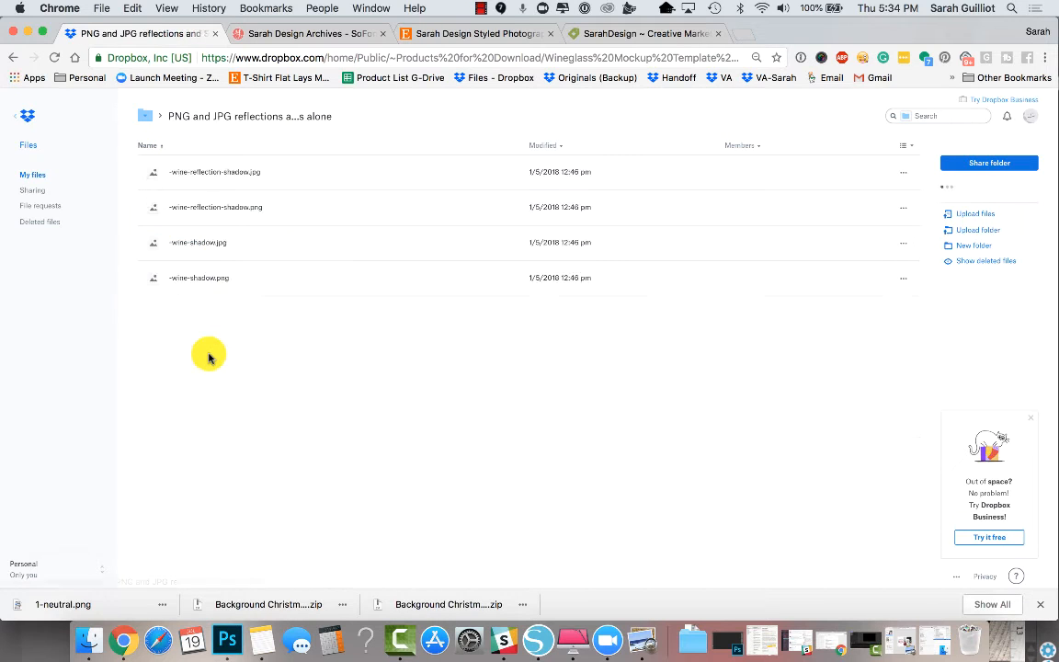
click(185, 278)
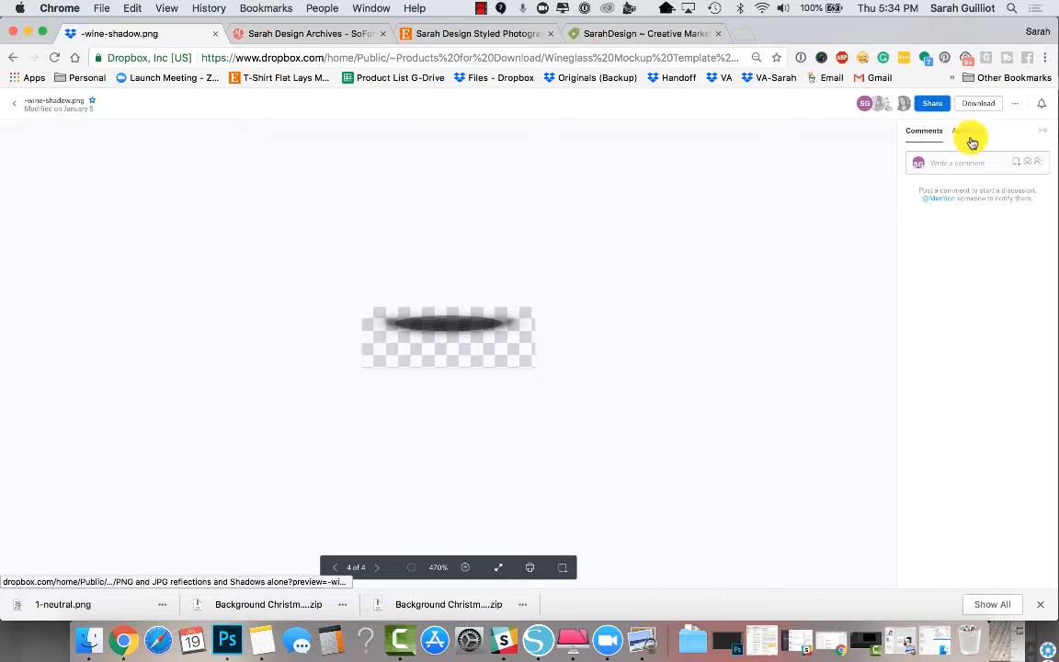
click(18, 108)
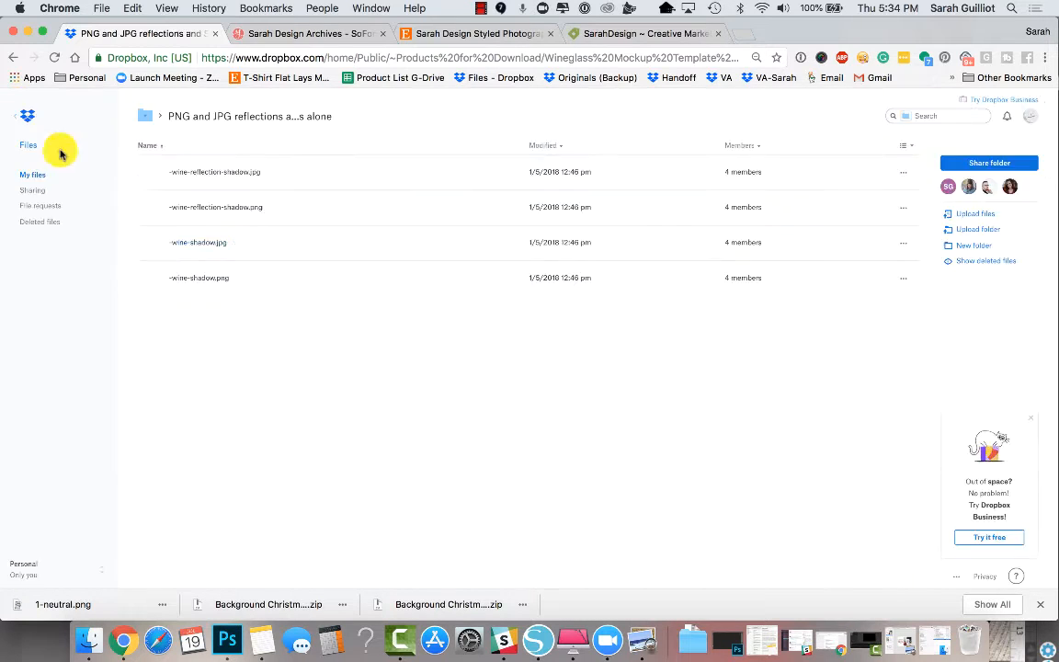
click(199, 210)
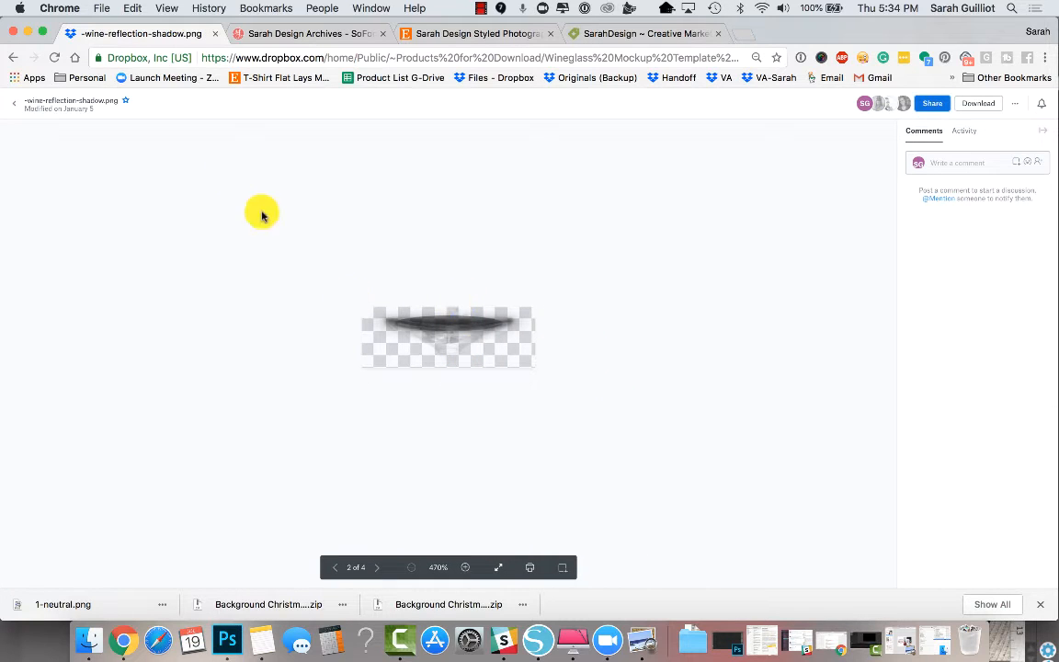
click(16, 109)
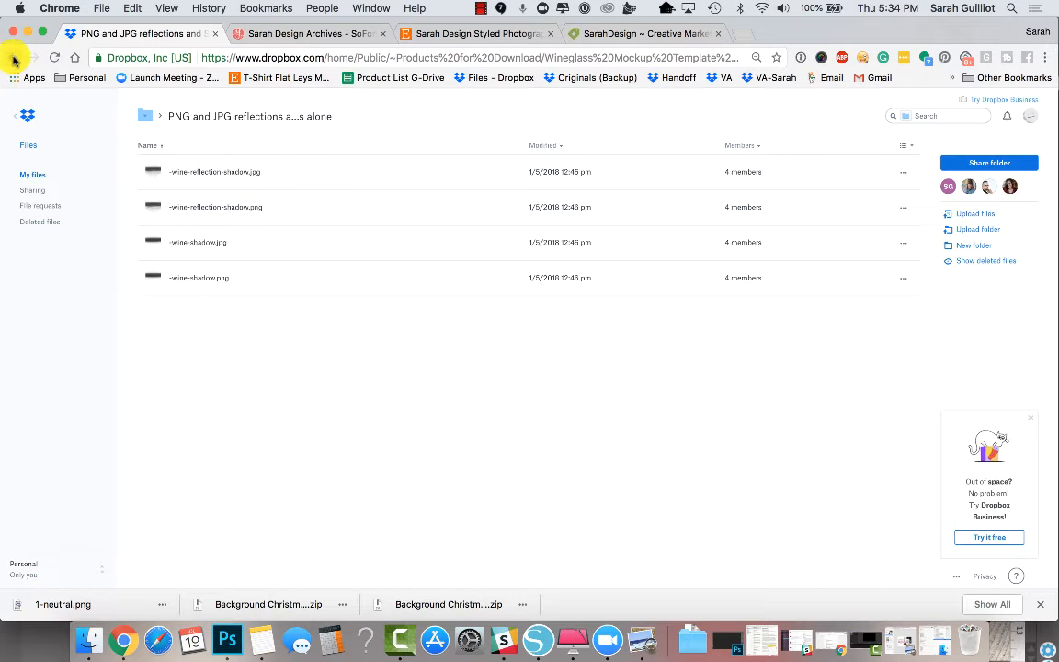
click(14, 58)
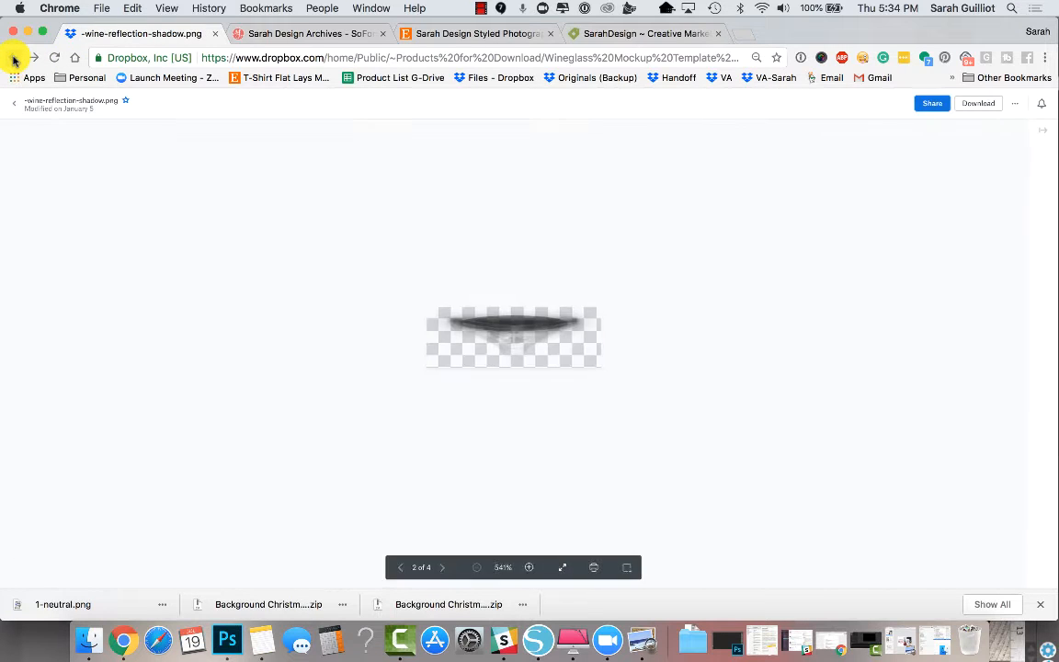
click(17, 108)
Step: Preview Gold-Glitter - 1:4-Glass.png in the wineglass template's PNG and JPG - With reflection folder
click(147, 118)
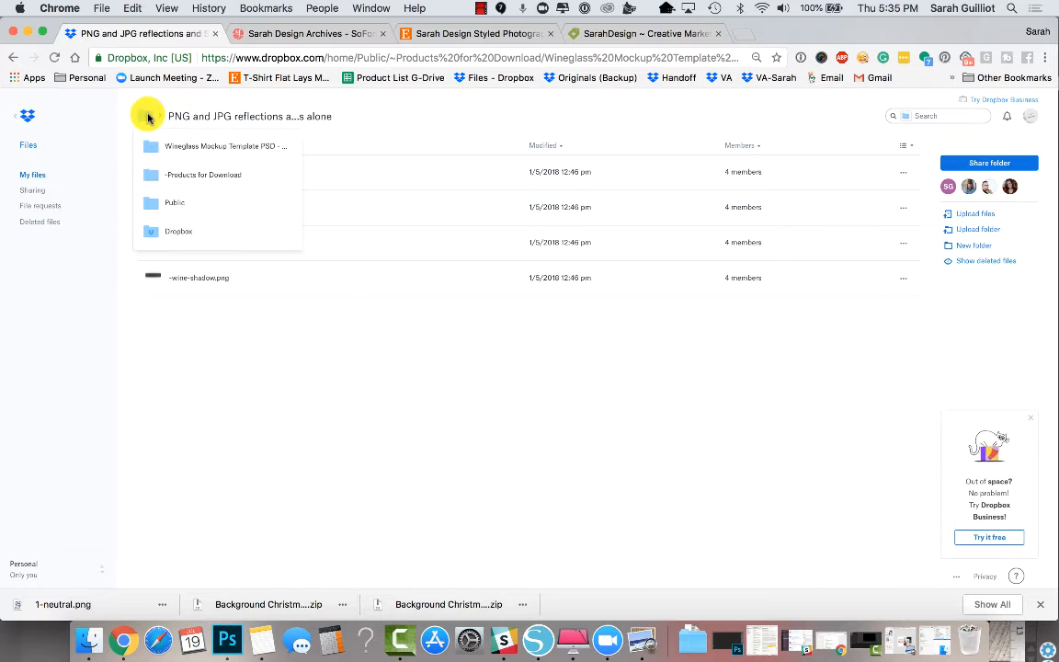
click(166, 152)
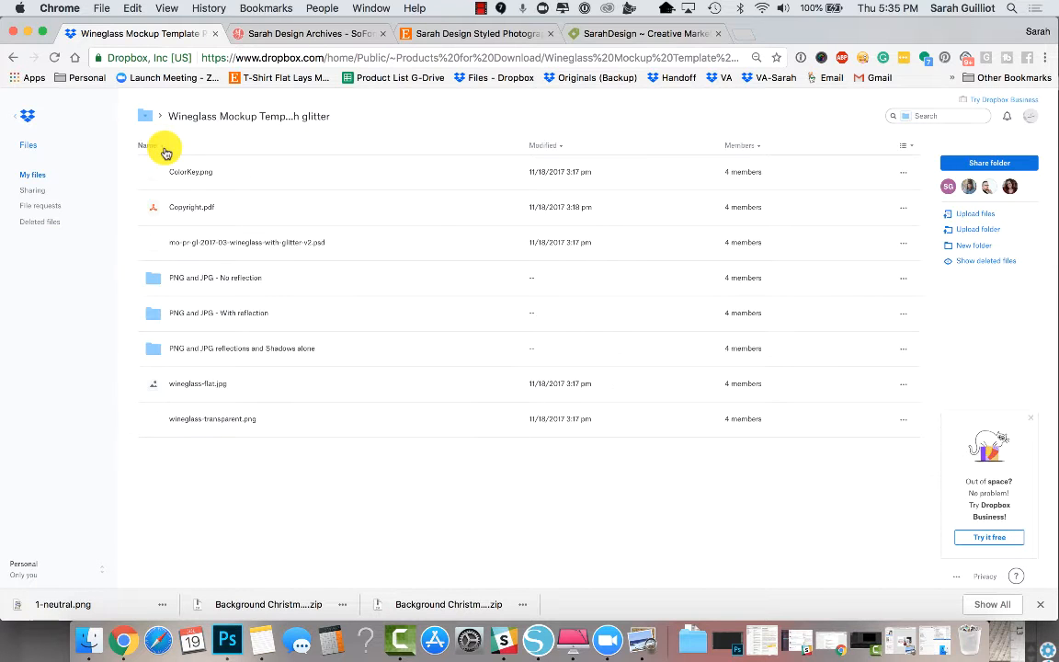
click(201, 312)
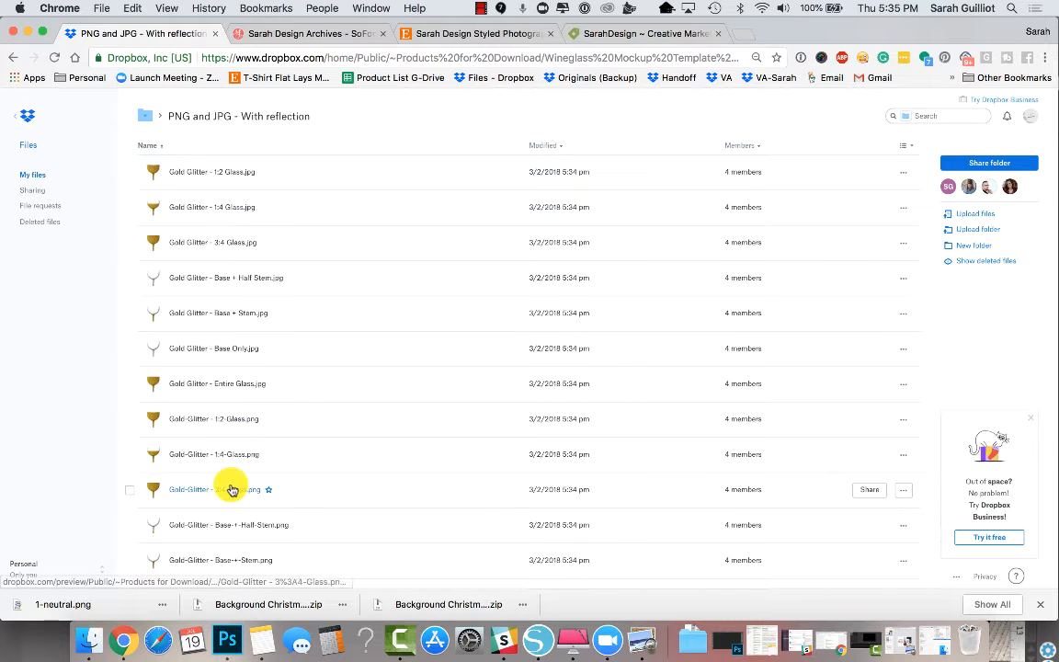
click(210, 455)
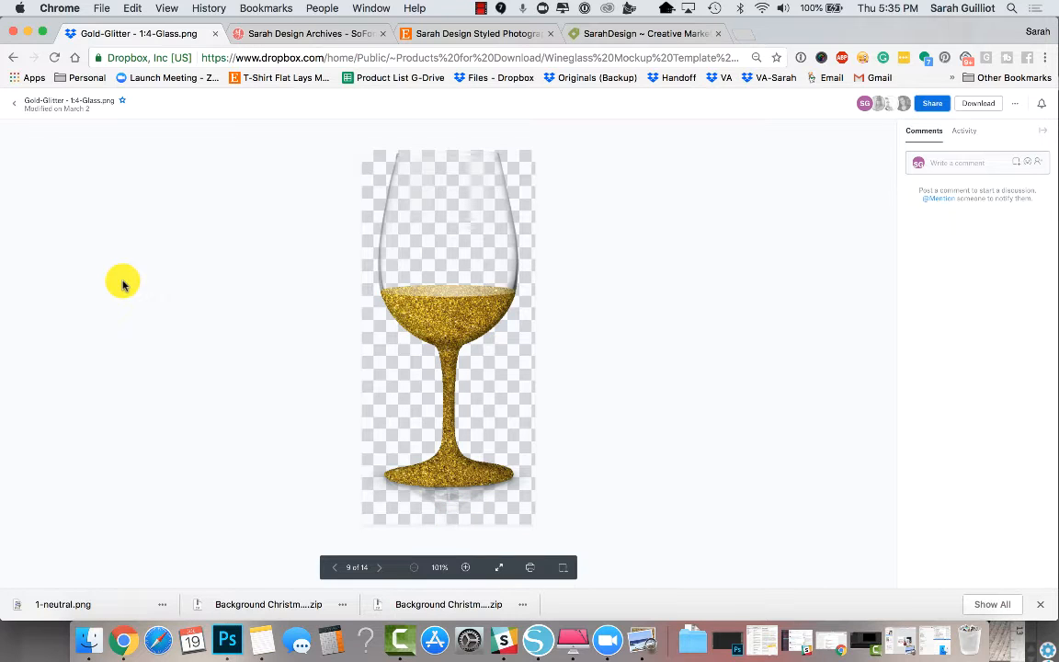
Step: Return to Silhouette Studio and place both Gold-Glitter 1_4-Glass PNGs from Finder's SNOWFLAKE folder on the canvas beside the page
click(29, 33)
drag(473, 78, 474, 18)
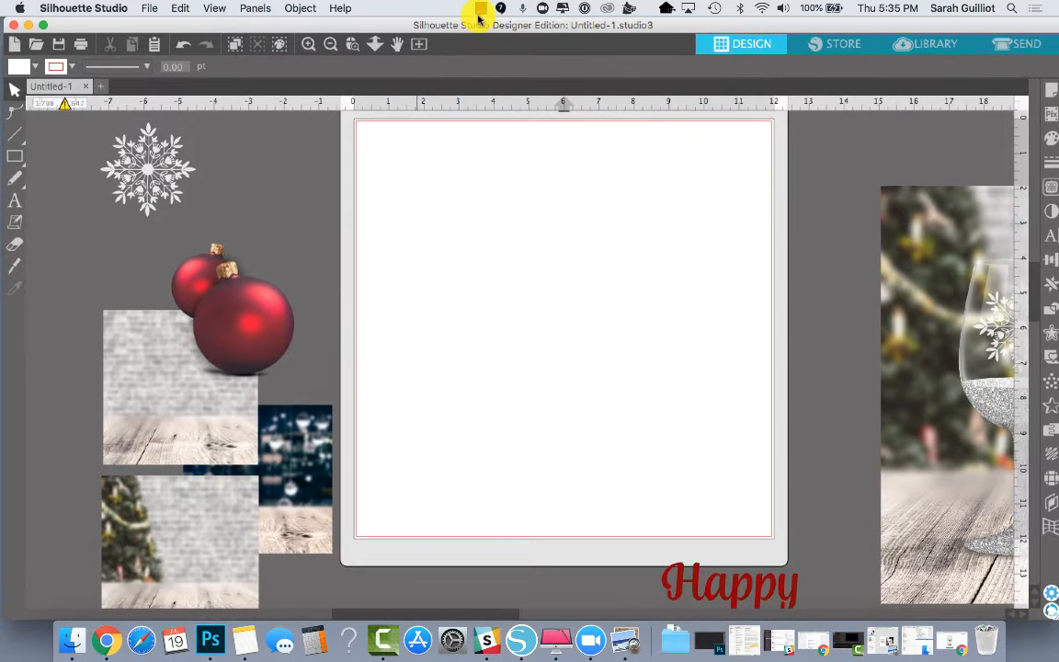
click(919, 641)
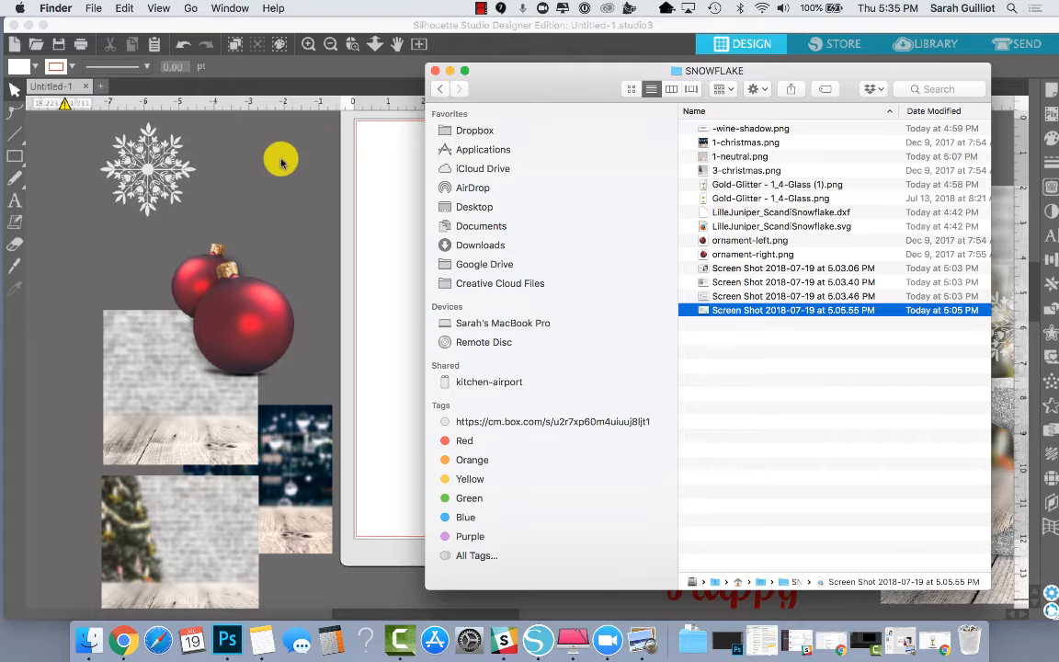
click(764, 185)
click(747, 199)
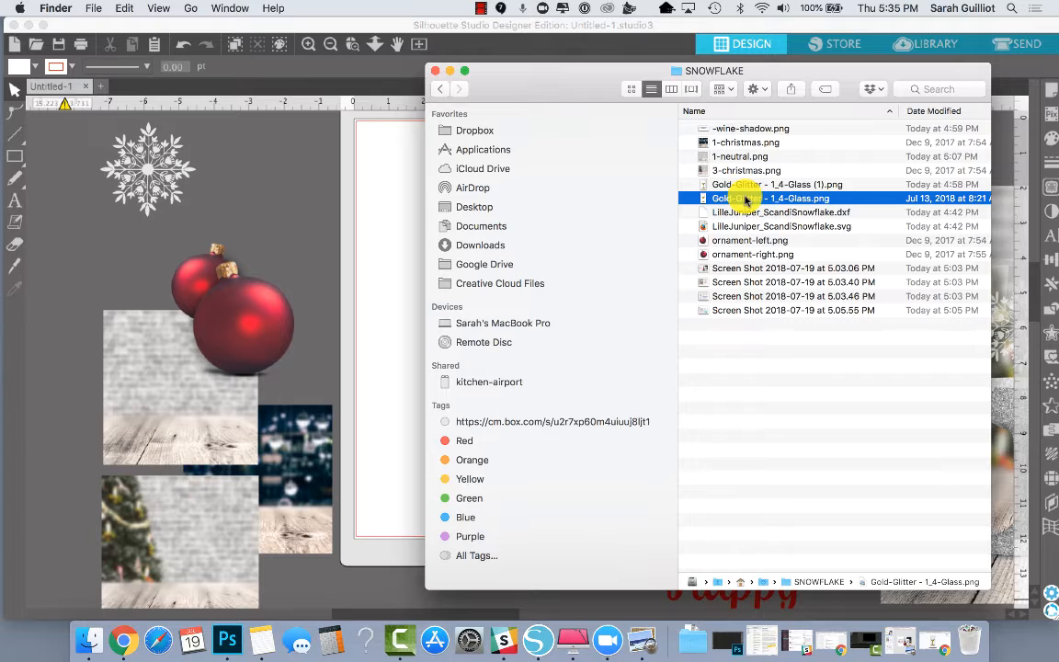
drag(759, 185, 275, 172)
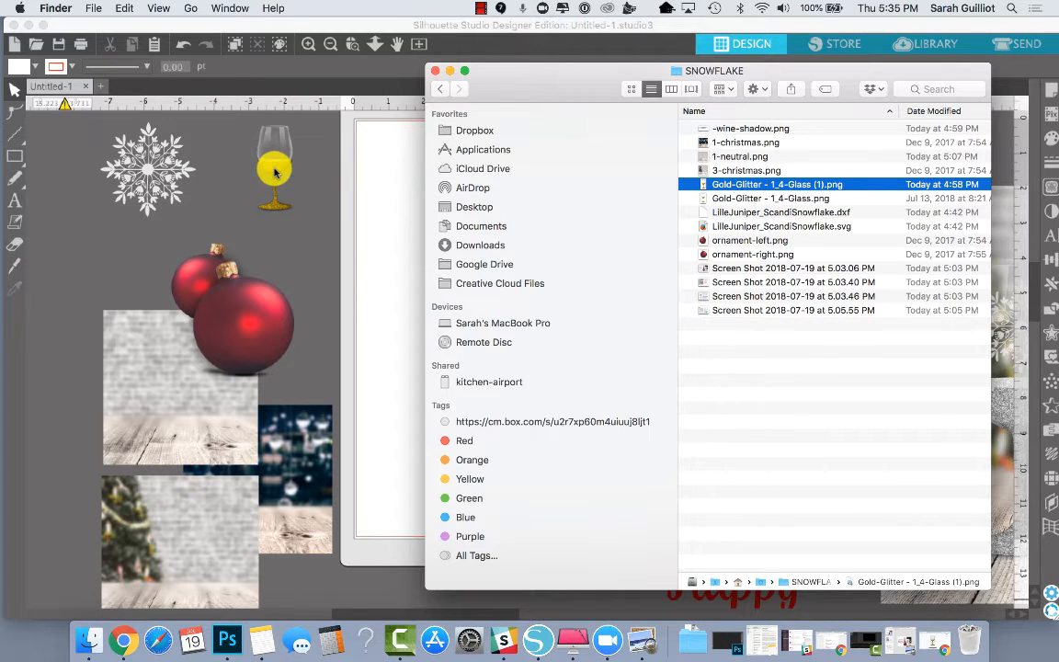
drag(693, 197, 320, 220)
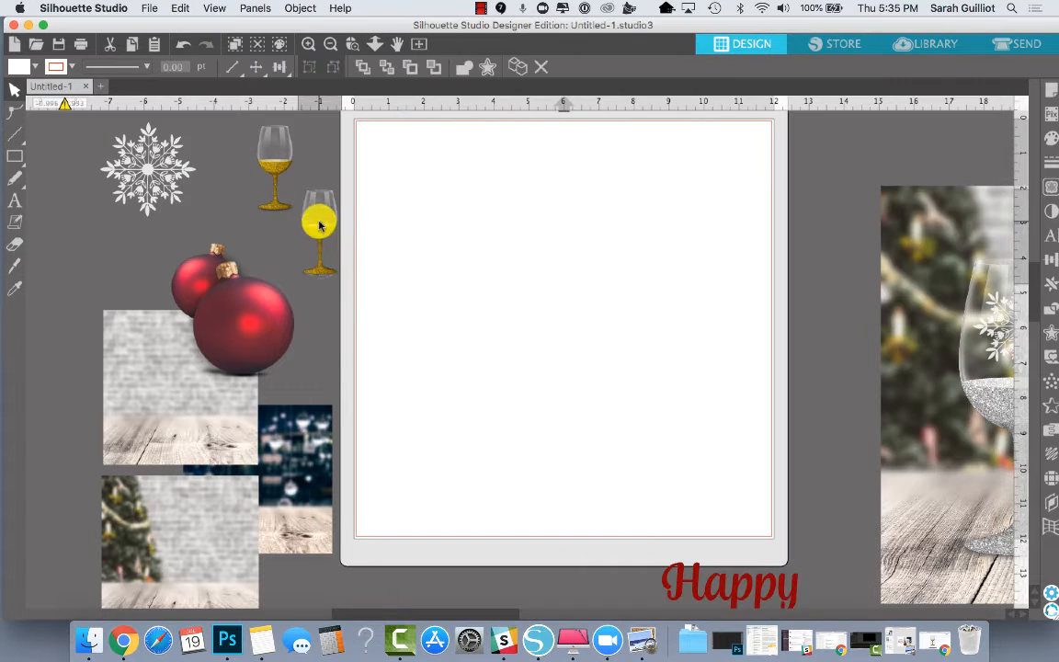
Step: Enlarge the glass with reflection to about 4.4 by 9.5 in and the other to about 4.5 by 9.1 in, side by side
drag(347, 290, 517, 504)
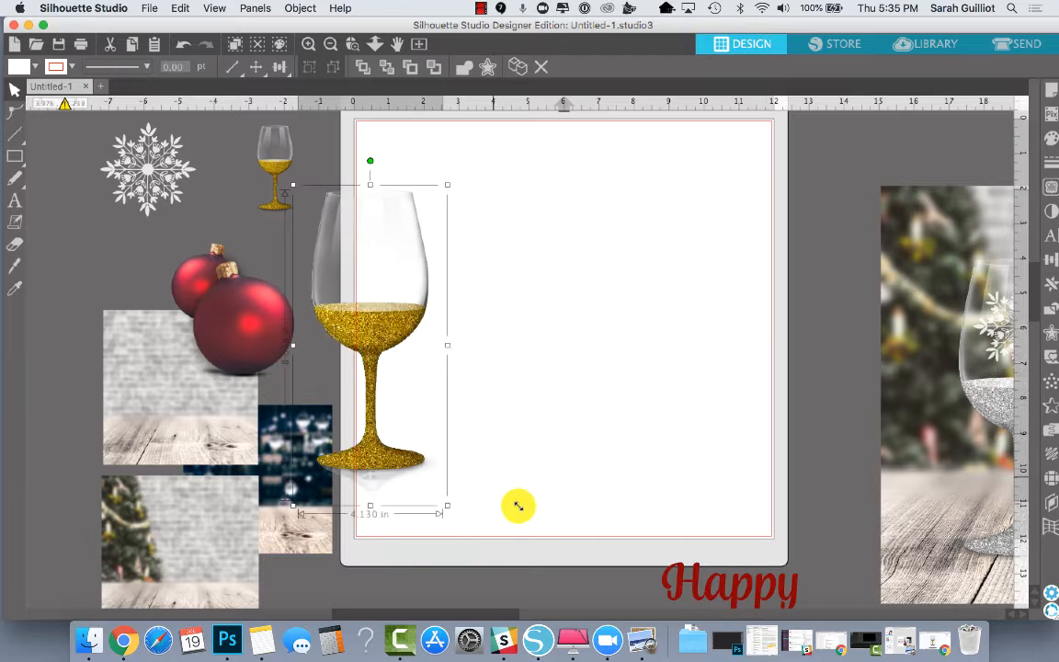
drag(402, 355, 539, 324)
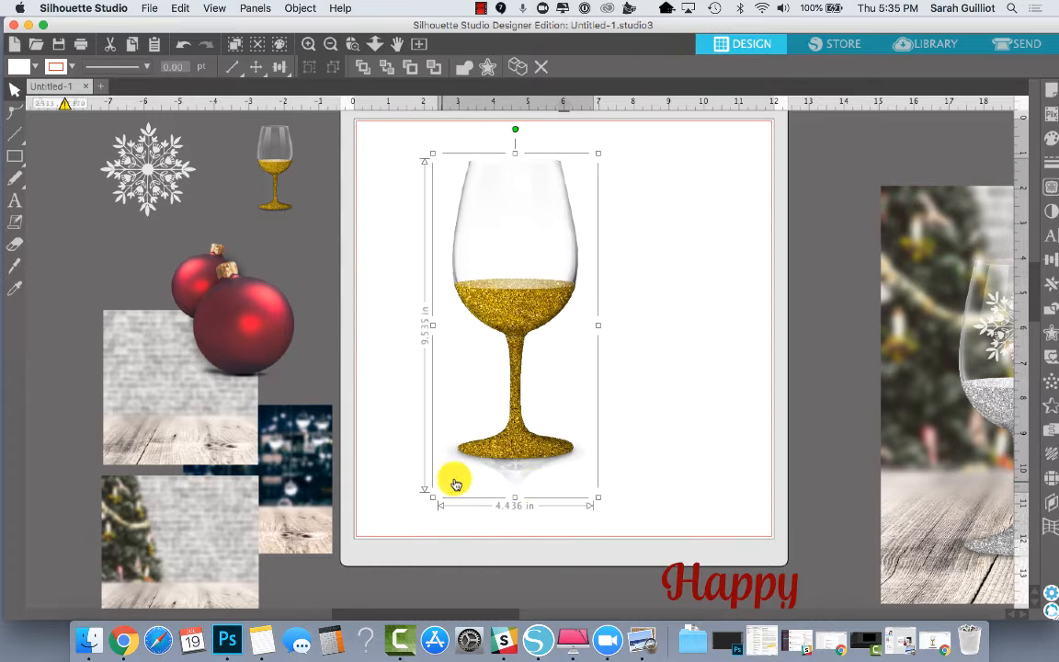
click(274, 154)
drag(274, 155, 303, 156)
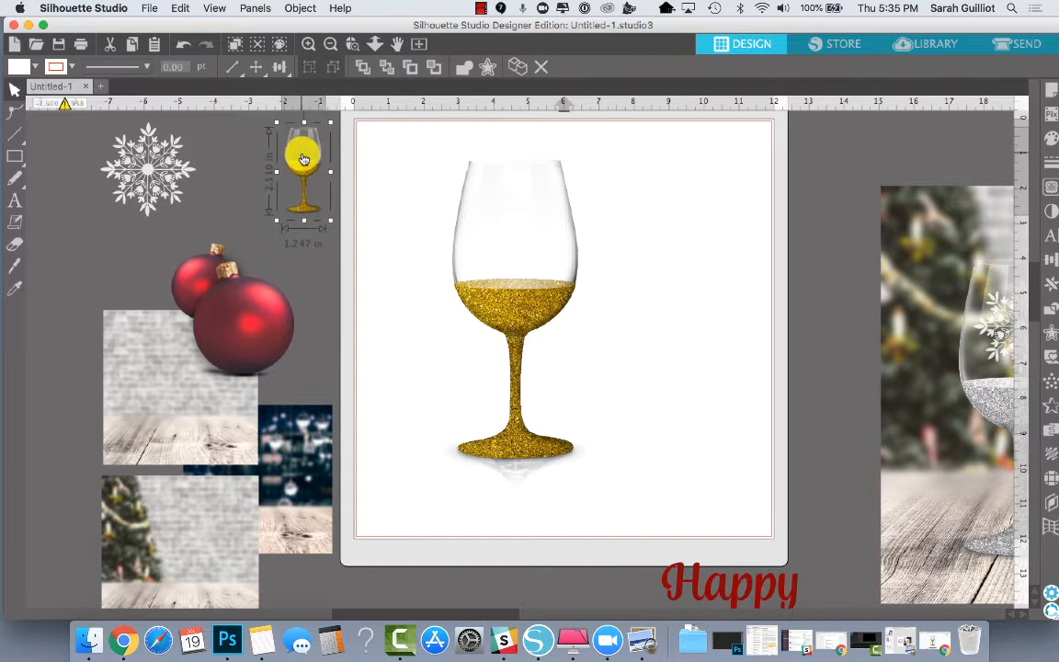
drag(329, 220, 445, 453)
drag(377, 272, 415, 281)
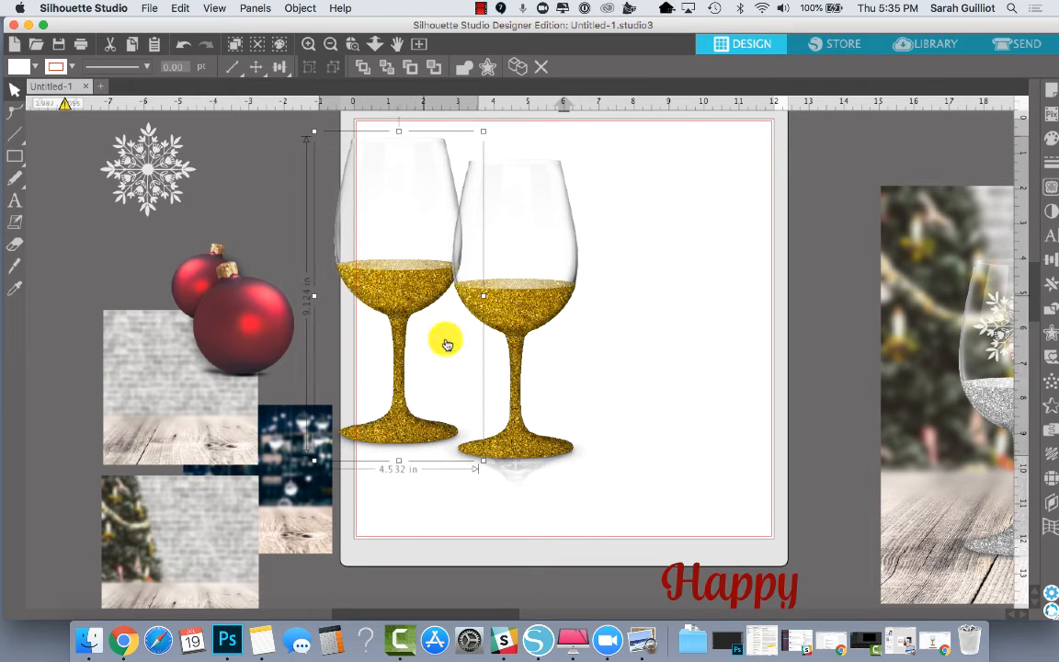
Step: Add -wine-shadow.png from the SNOWFLAKE folder, enlarge it to about 5.2 in wide and align it with the base of the glass without reflection
click(85, 640)
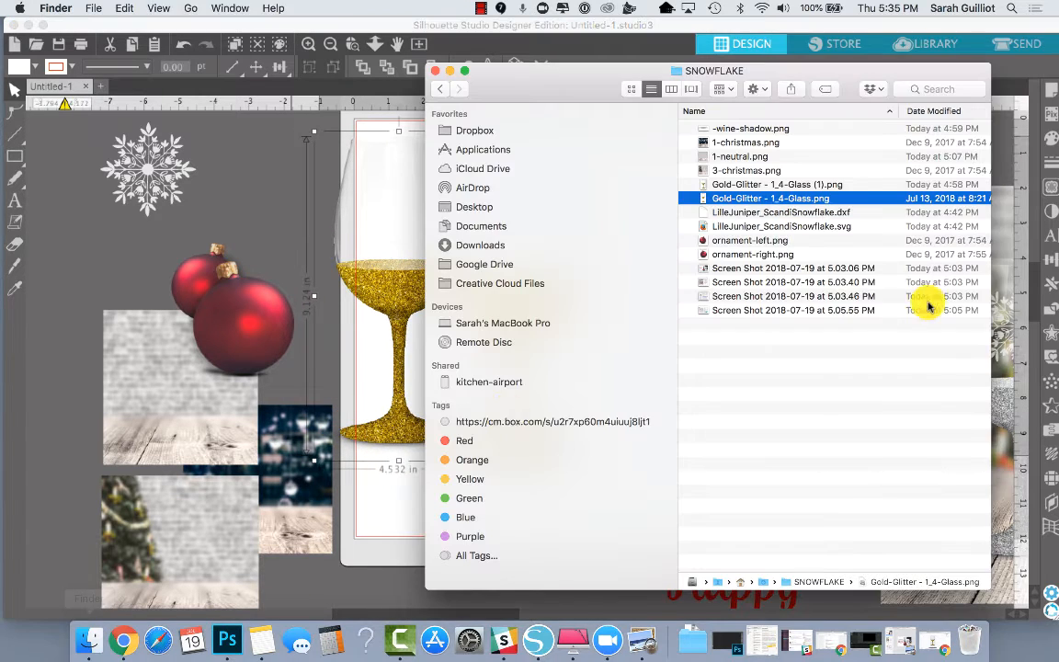
drag(765, 132, 369, 232)
drag(295, 190, 390, 436)
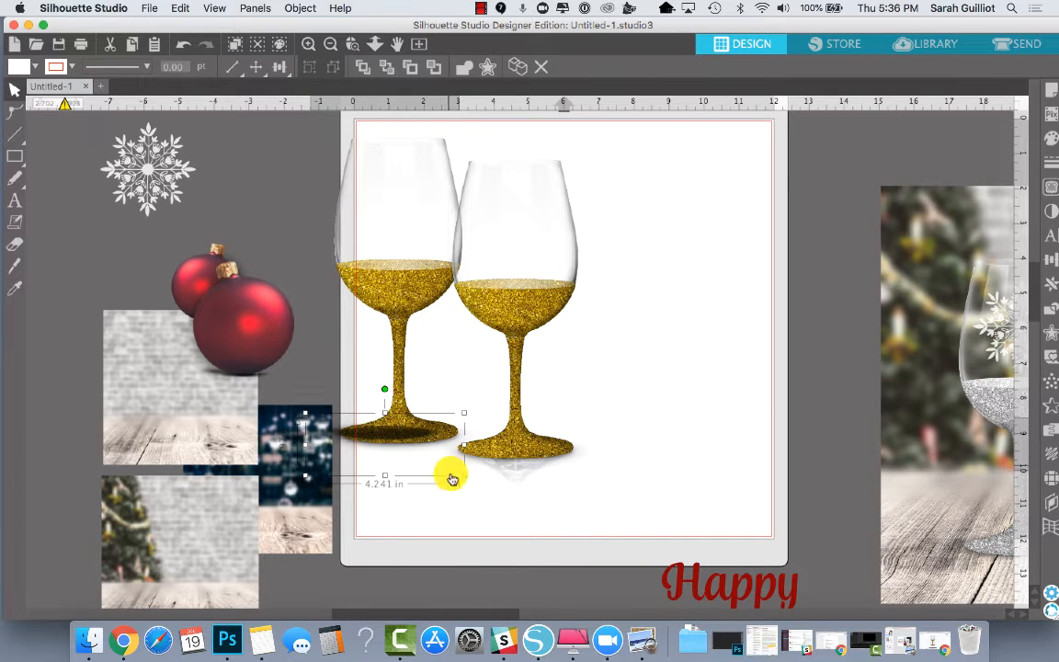
drag(462, 474, 497, 487)
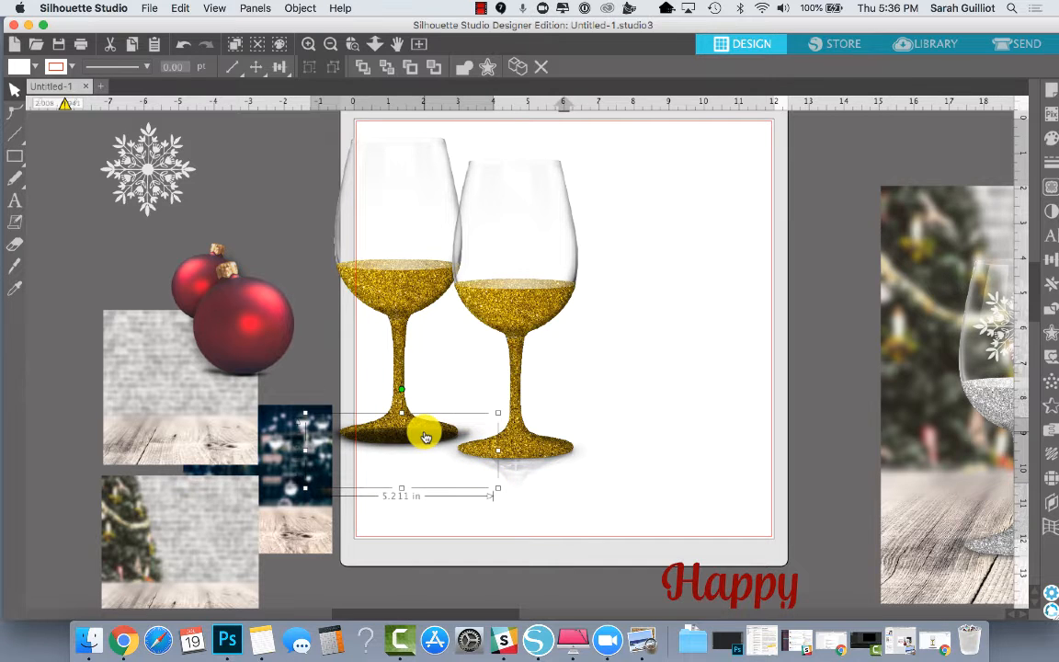
drag(426, 437, 421, 436)
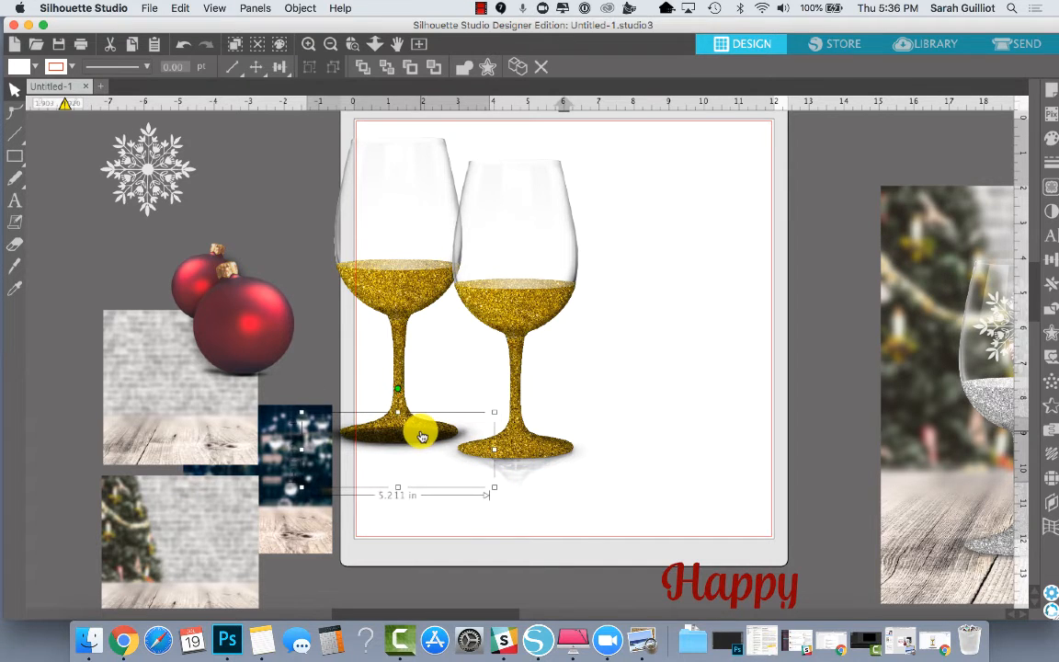
Step: Bring the glass without reflection to the front so it covers the added shadow
click(396, 277)
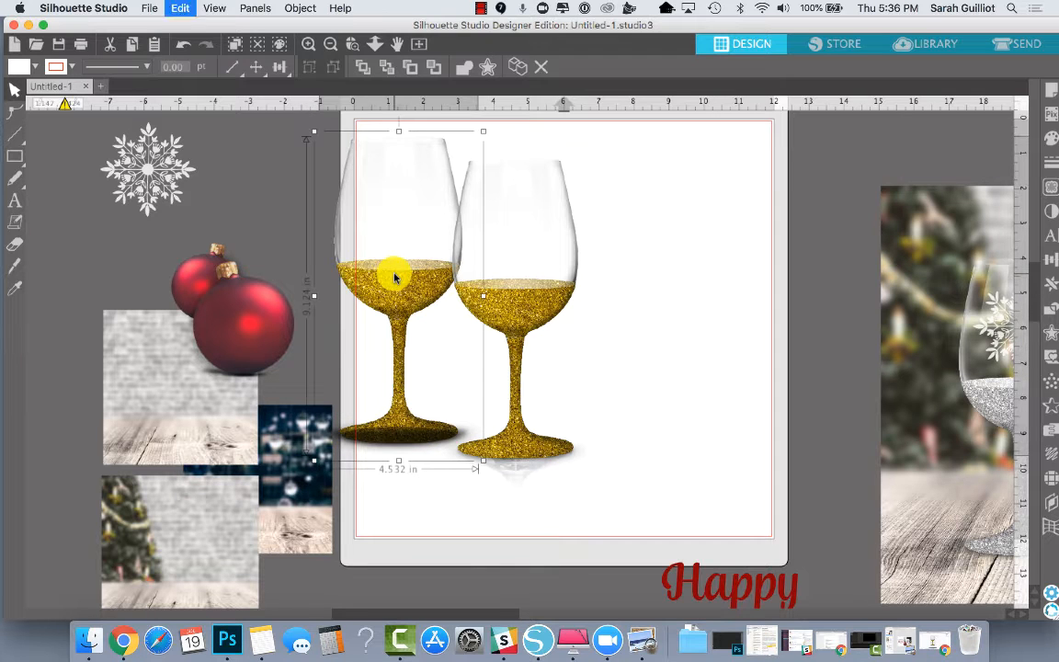
key(super+x)
key(super+f)
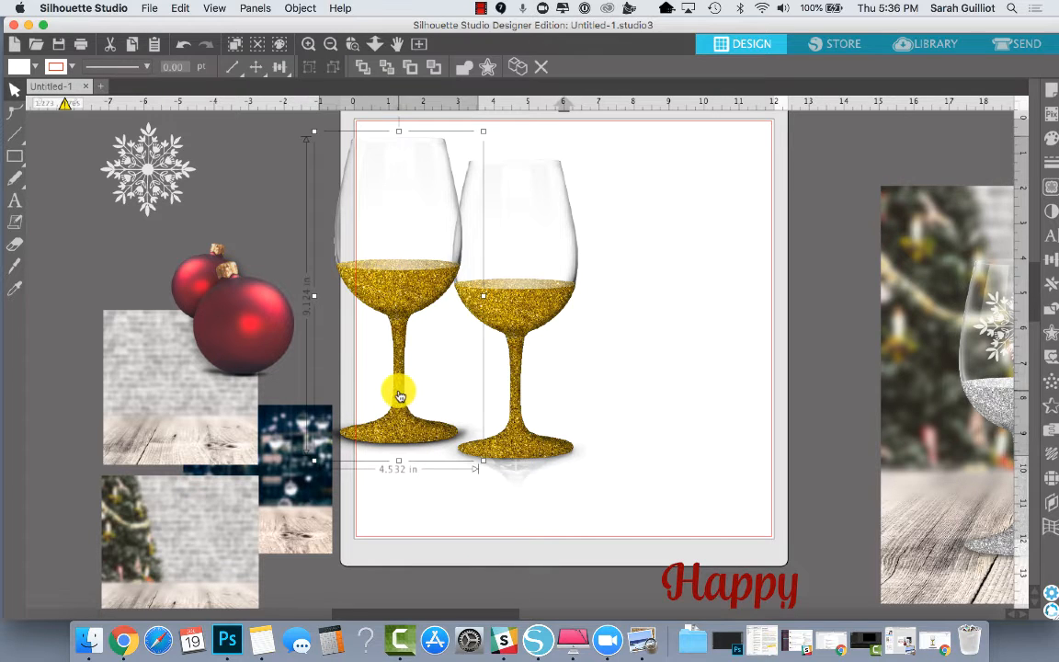
Step: Group the glass without reflection together with its shadow
click(421, 561)
click(405, 474)
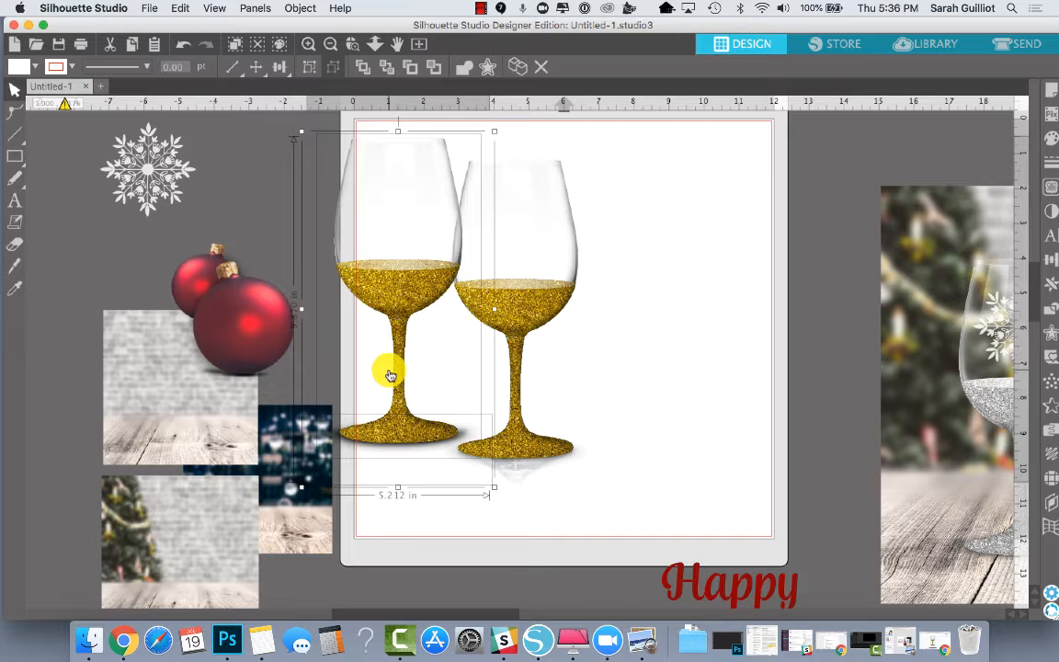
right_click(338, 245)
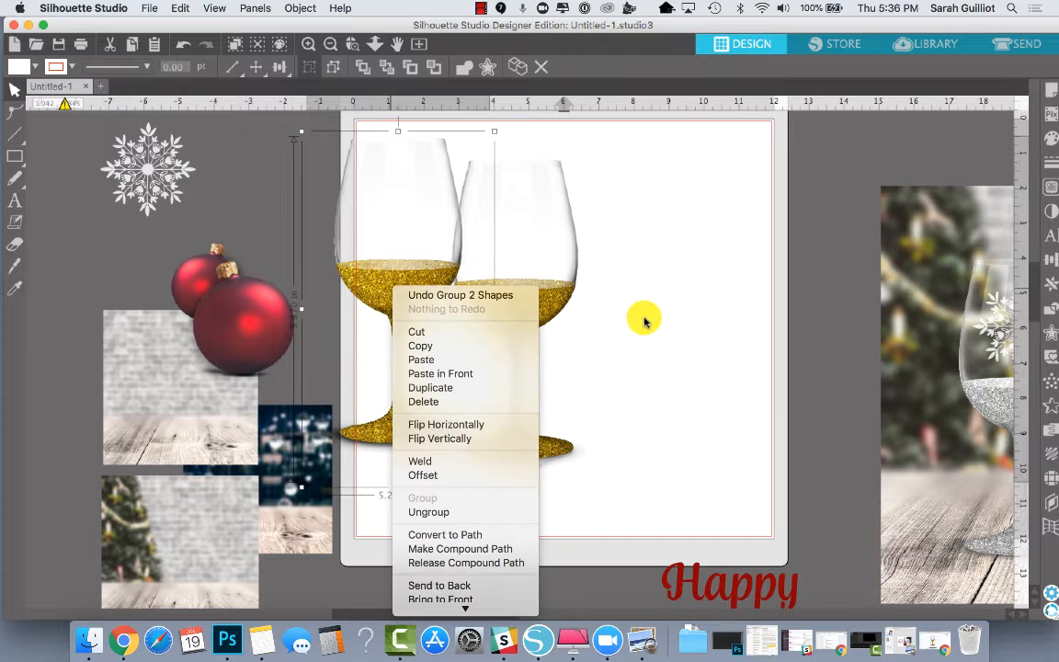
click(650, 291)
Step: Set the grouped glass and the snowflake outside the page, leaving the glass with reflection centered on it
drag(435, 272, 702, 301)
click(501, 310)
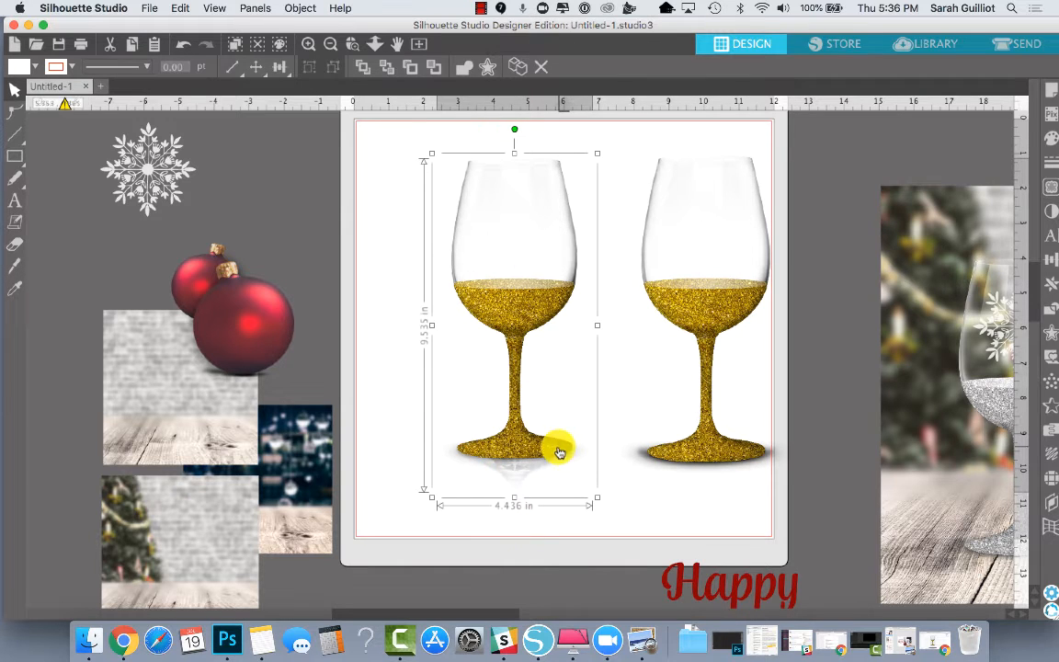
drag(728, 295, 33, 385)
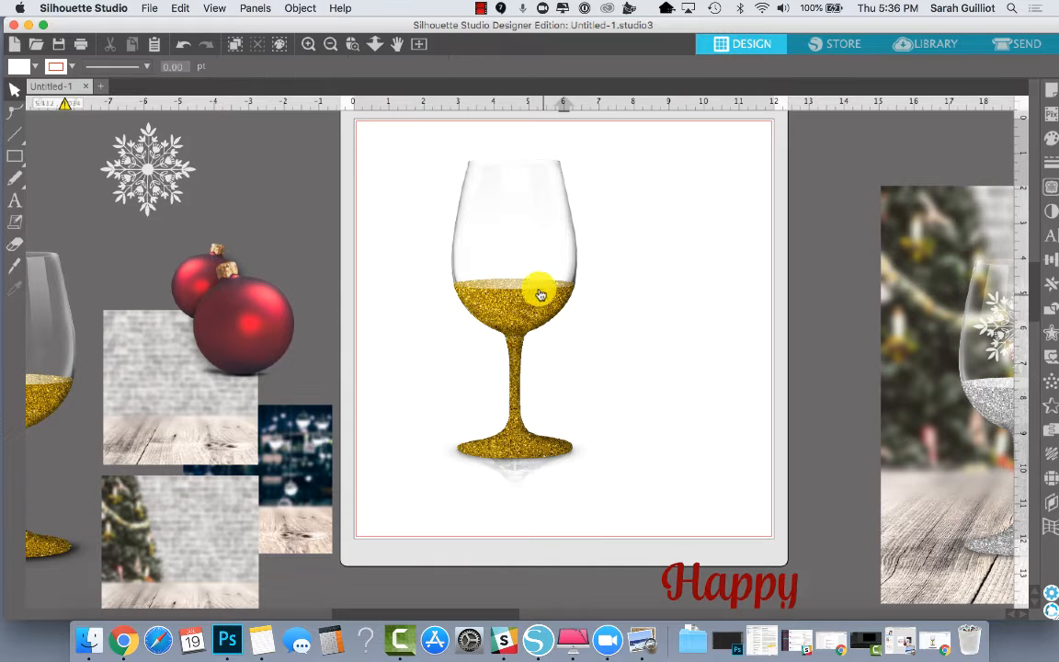
drag(539, 289, 567, 295)
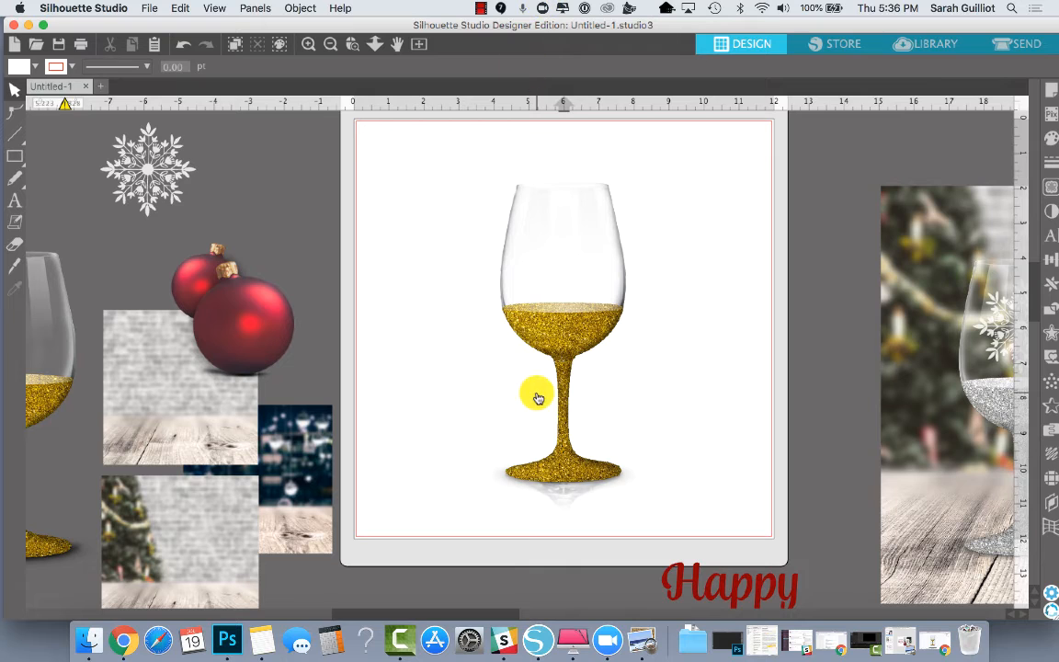
drag(138, 166, 295, 218)
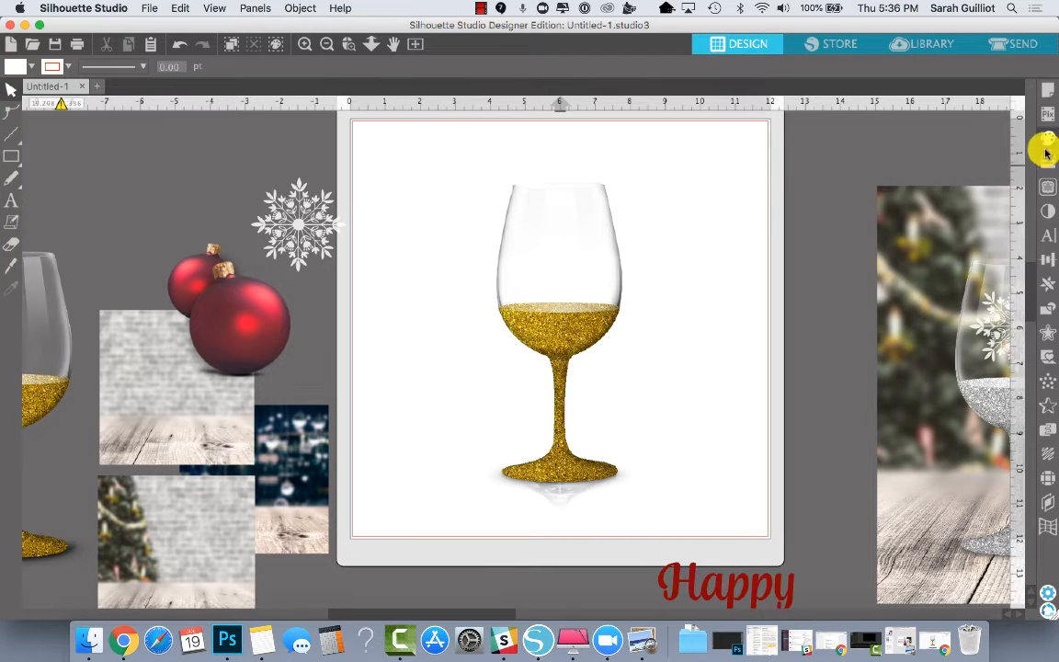
Step: Try recoloring the gold glitter glass red with the Colorize image effect at a hue of 88, and cancel it
click(1047, 212)
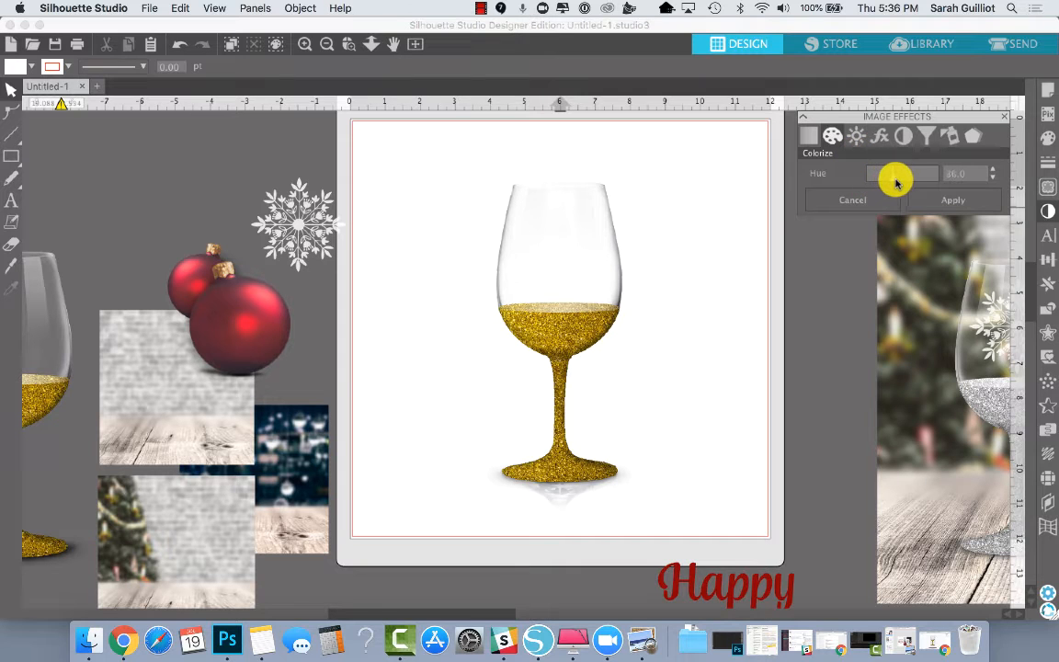
click(553, 334)
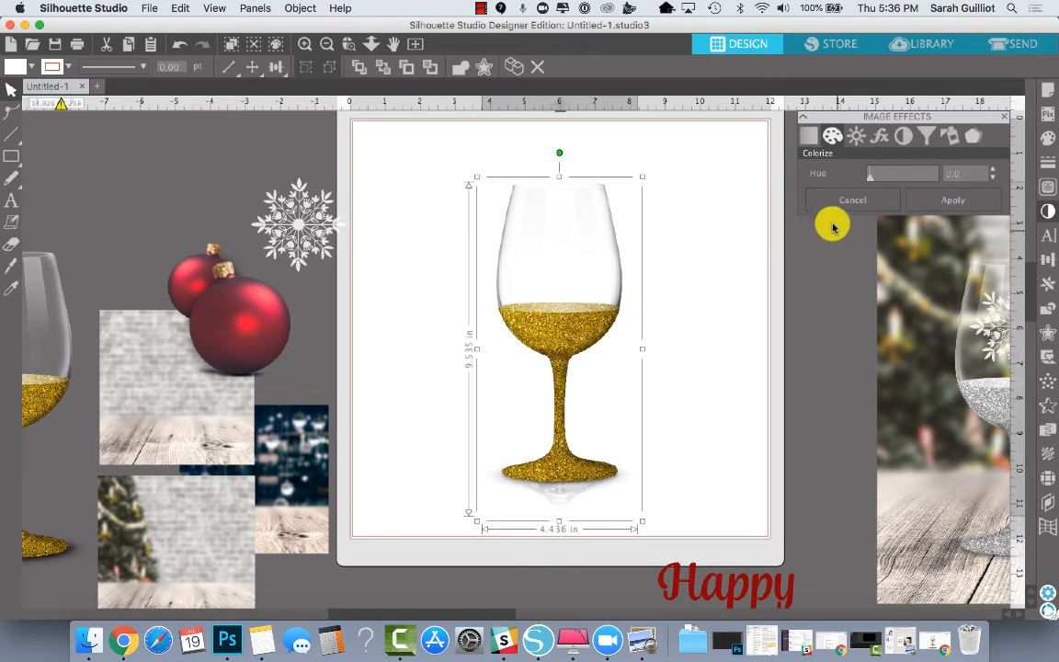
drag(873, 178, 931, 189)
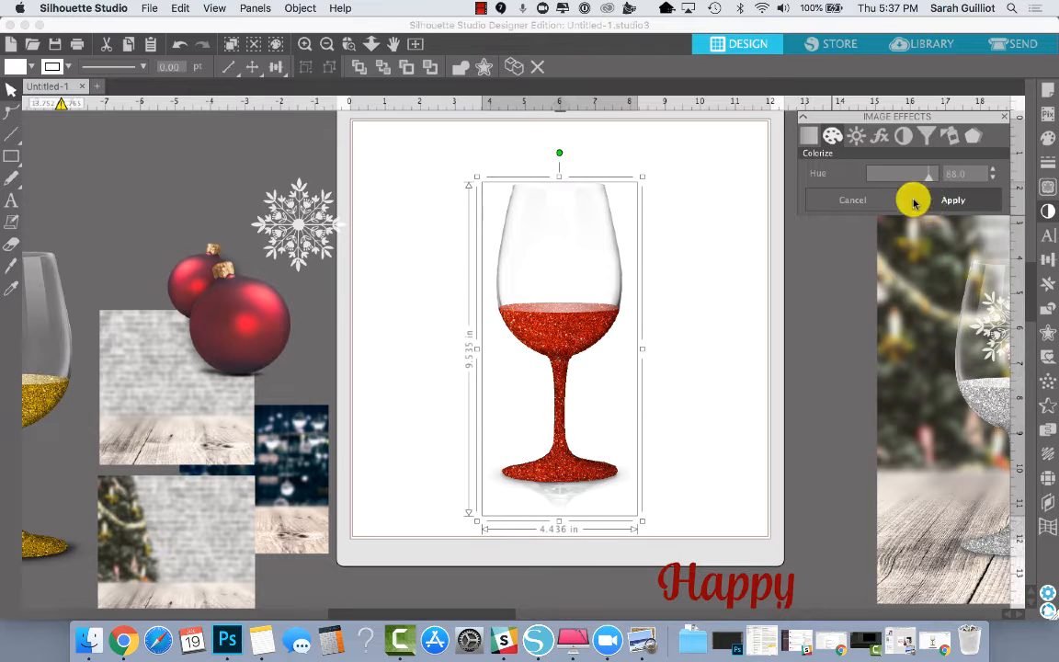
click(914, 202)
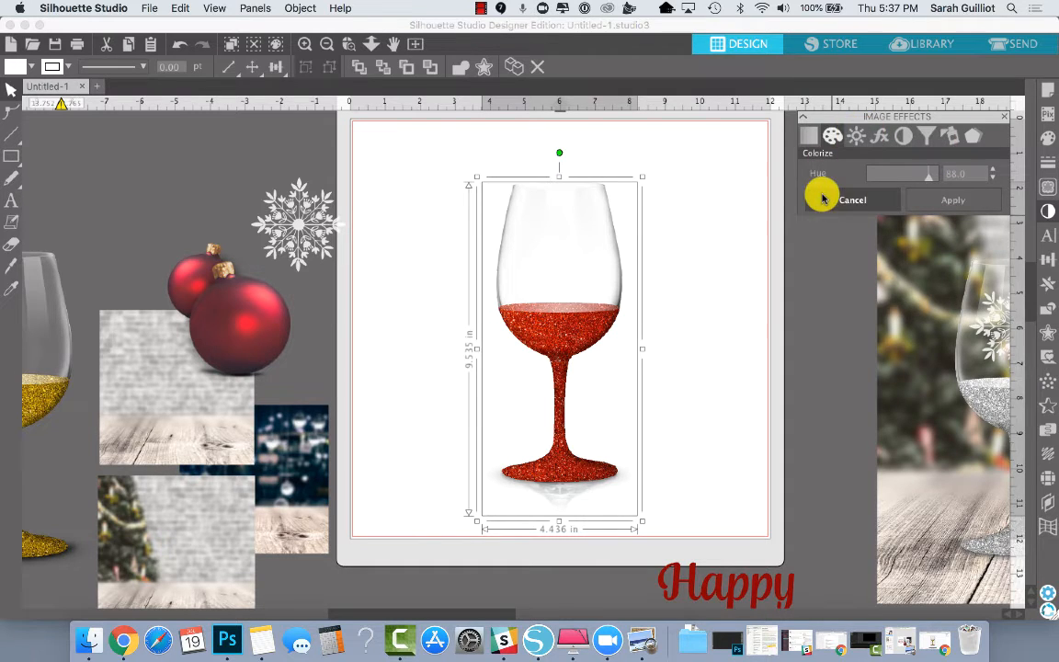
click(846, 200)
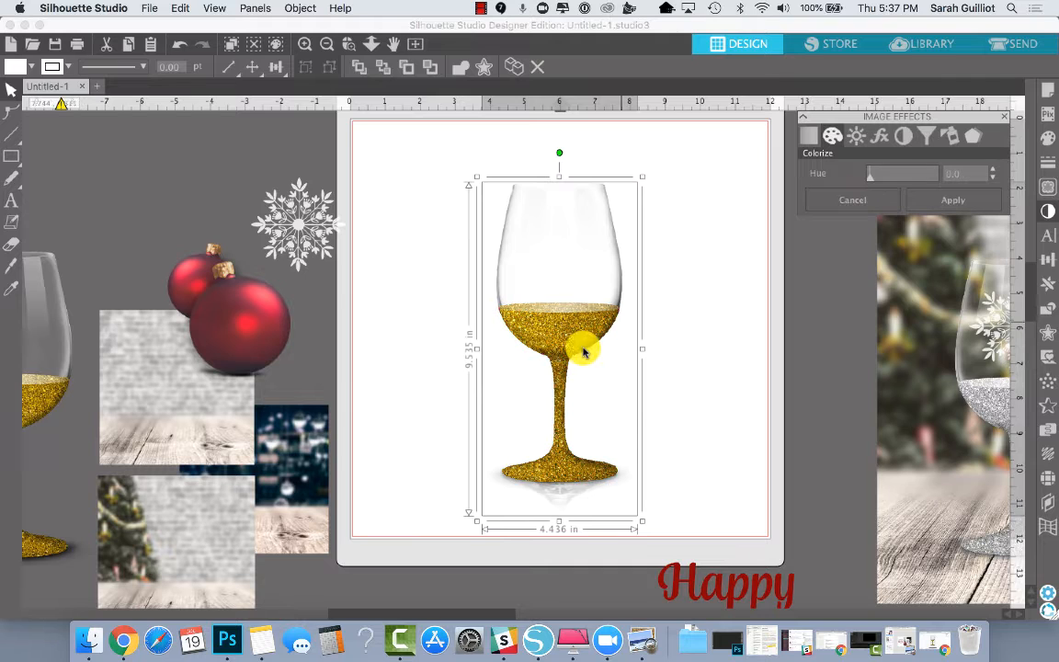
Step: Try the Grey Shade image effect at nearly full strength on the gold glass and undo it
click(808, 137)
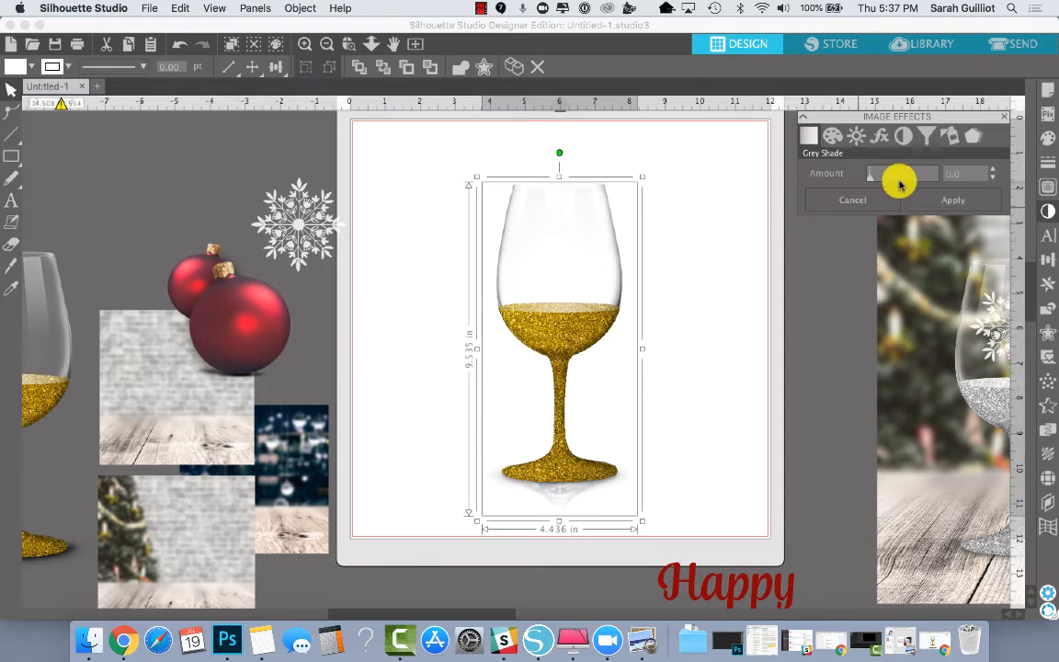
drag(874, 172, 967, 181)
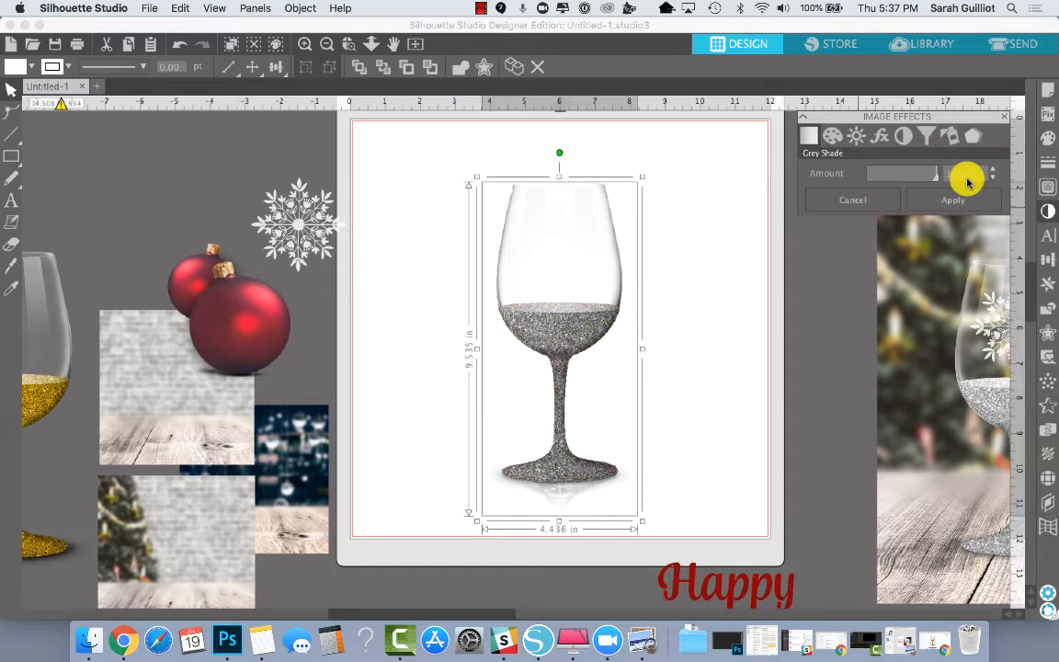
click(676, 303)
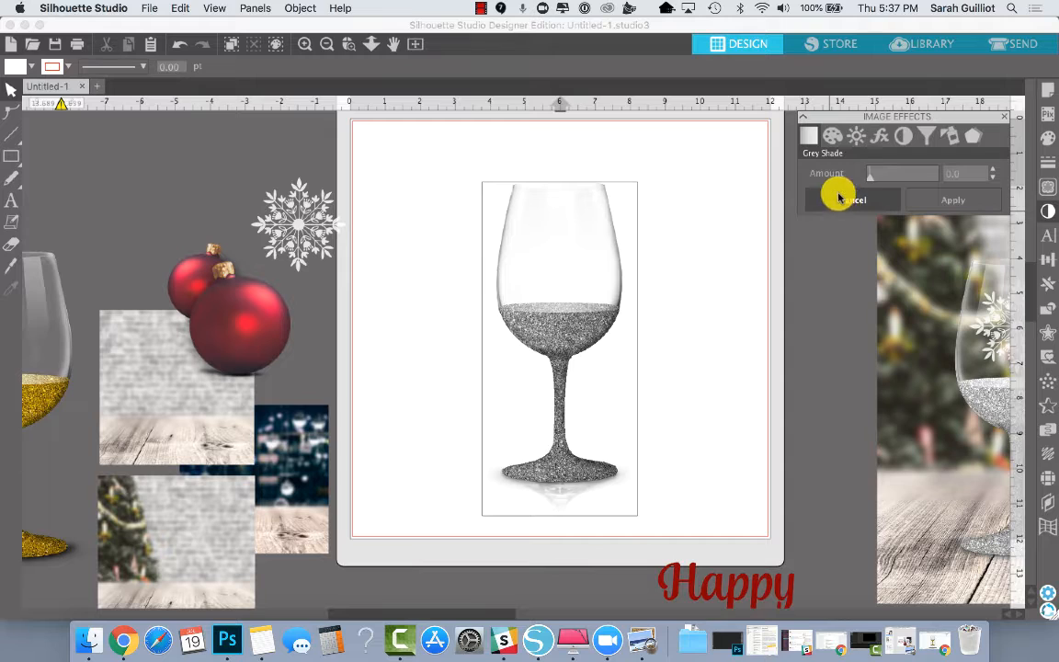
key(super+z)
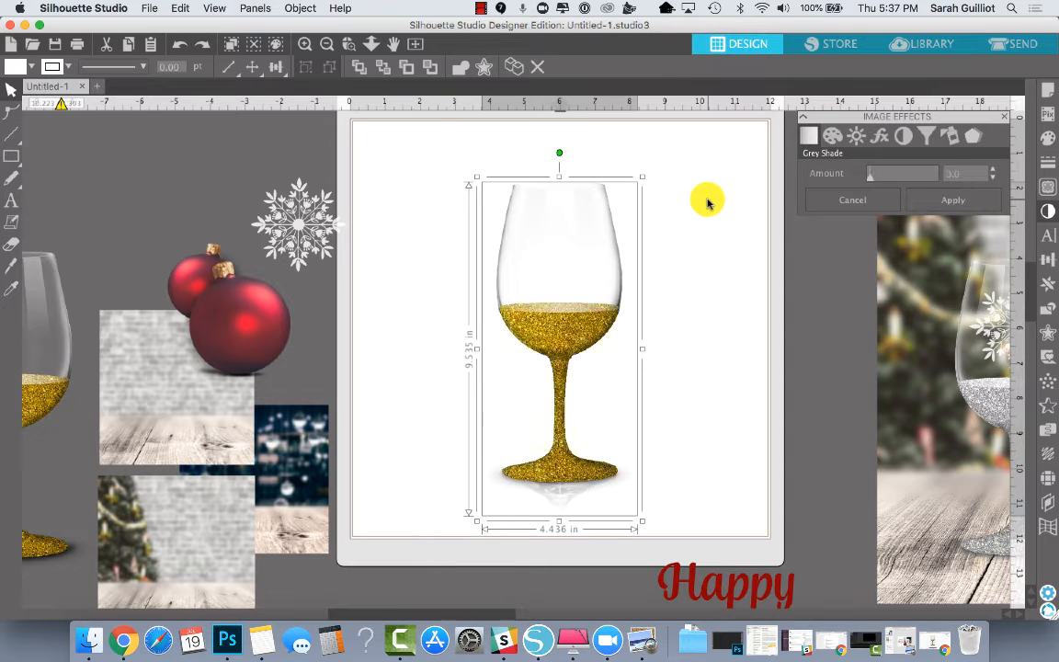
Step: Turn the gold glitter silver by applying saturation -100, contrast -53 and strongly raised brightness to the glass
click(857, 136)
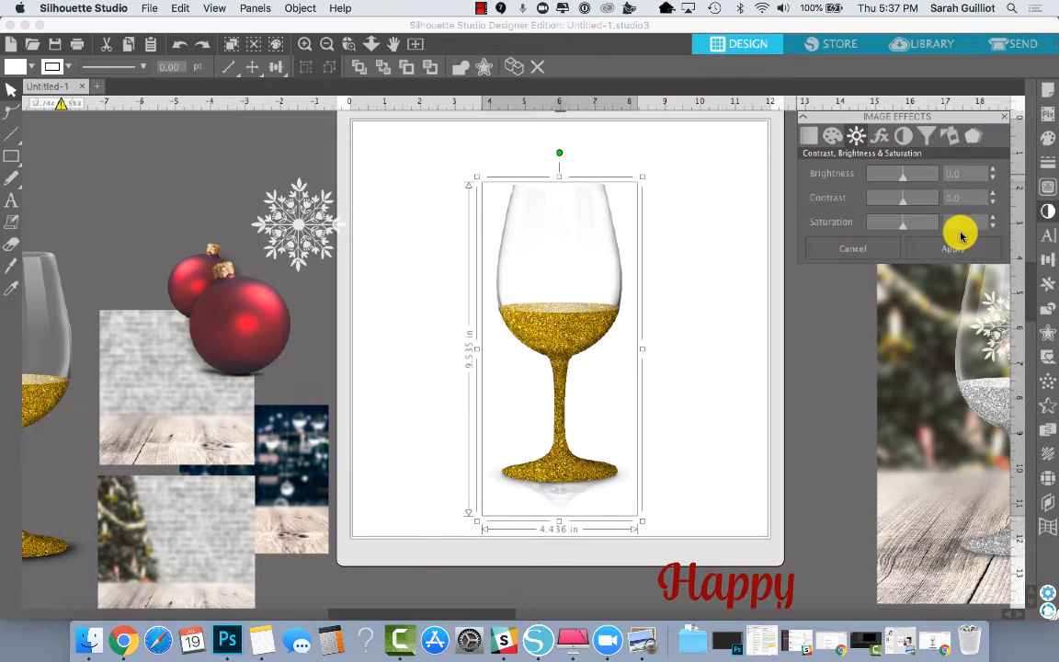
drag(904, 230, 839, 228)
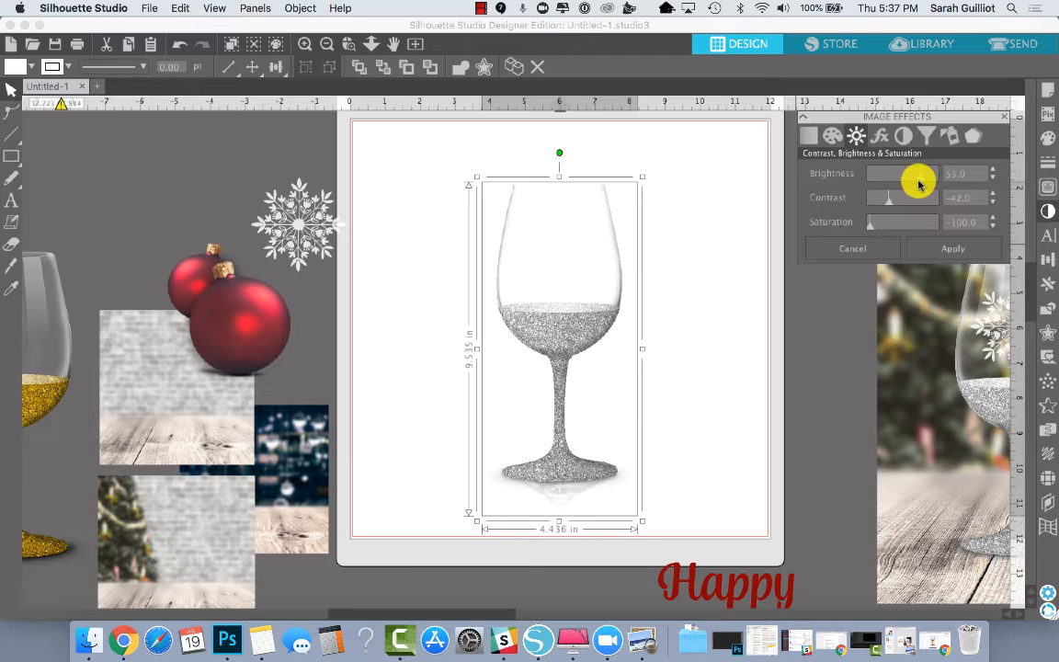
drag(922, 182, 907, 206)
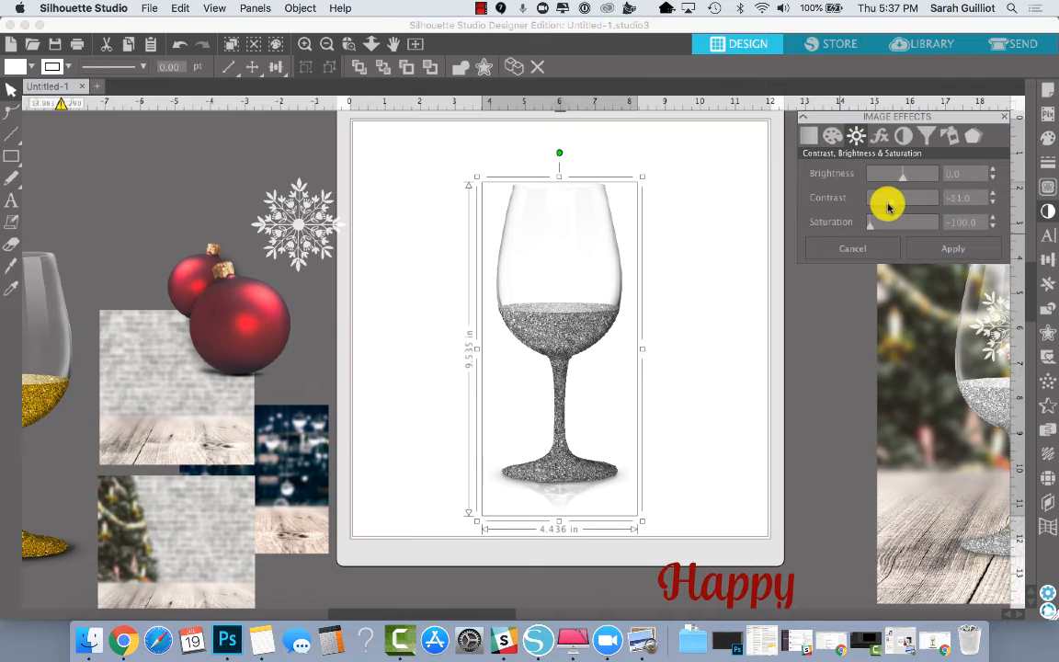
mouse_move(888, 208)
mouse_down()
mouse_move(910, 172)
mouse_move(929, 184)
mouse_move(884, 208)
mouse_up()
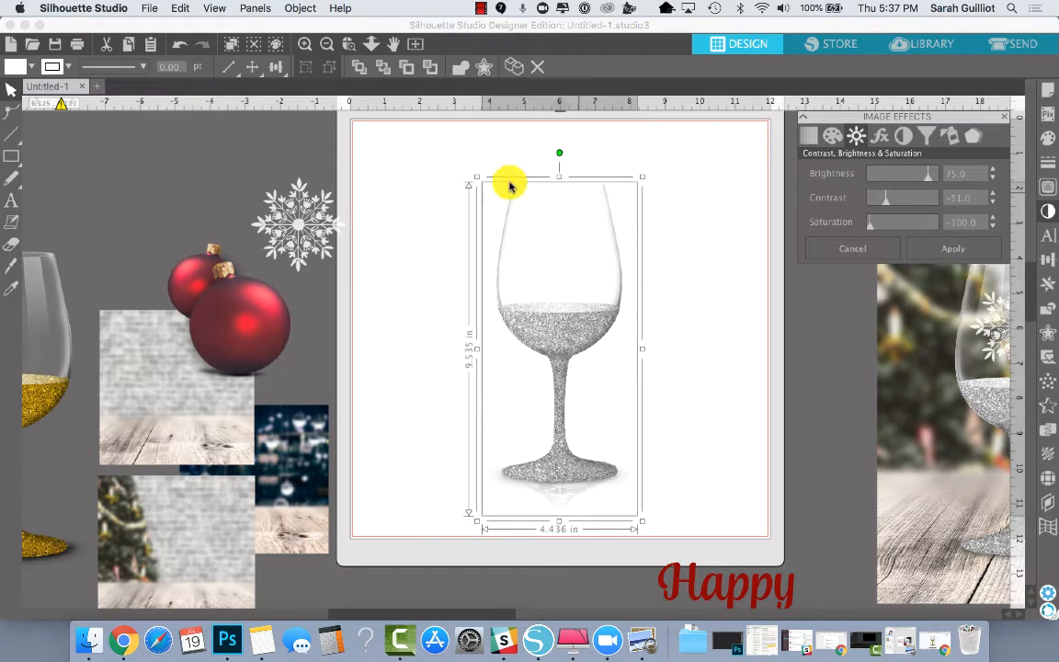
mouse_move(541, 328)
mouse_down()
mouse_move(338, 355)
mouse_move(223, 461)
mouse_move(307, 440)
mouse_move(533, 326)
mouse_move(551, 303)
mouse_move(546, 310)
mouse_up()
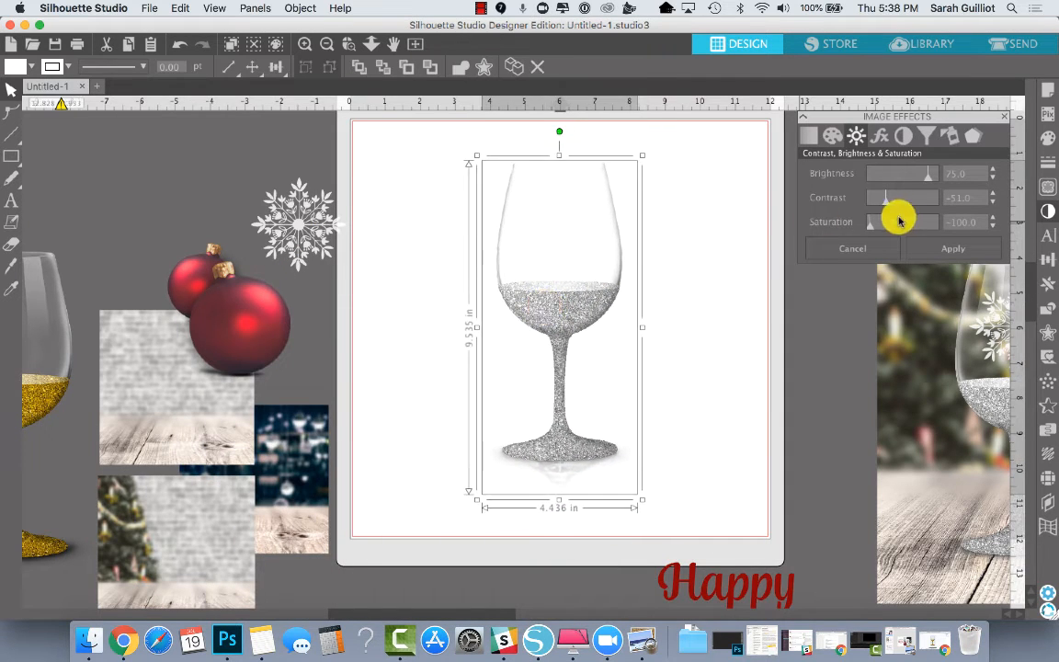
drag(887, 205, 890, 206)
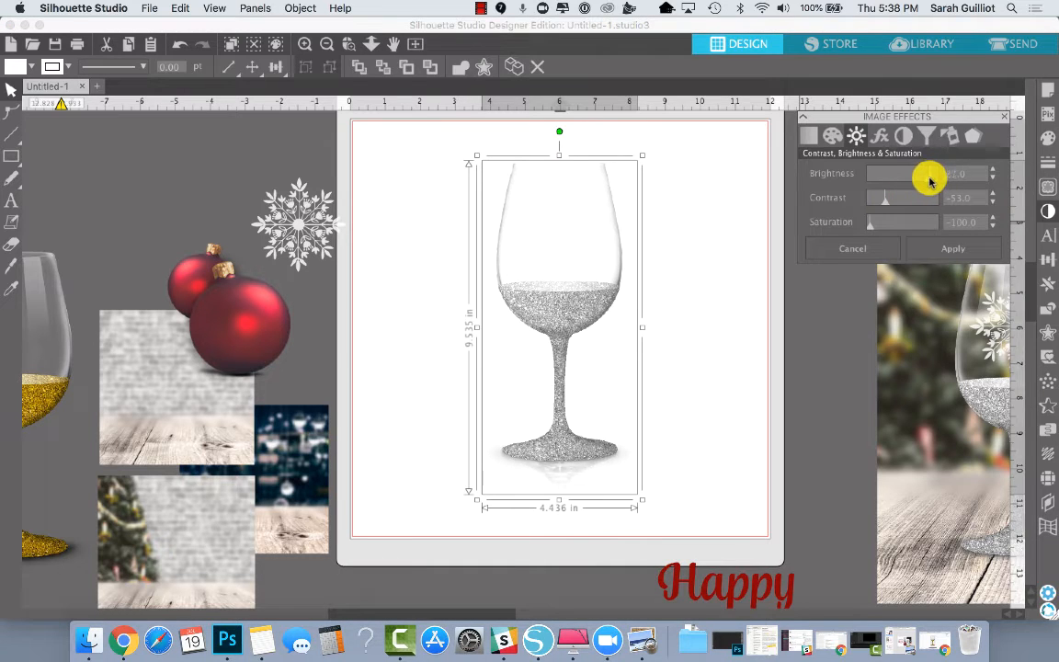
click(952, 254)
click(793, 393)
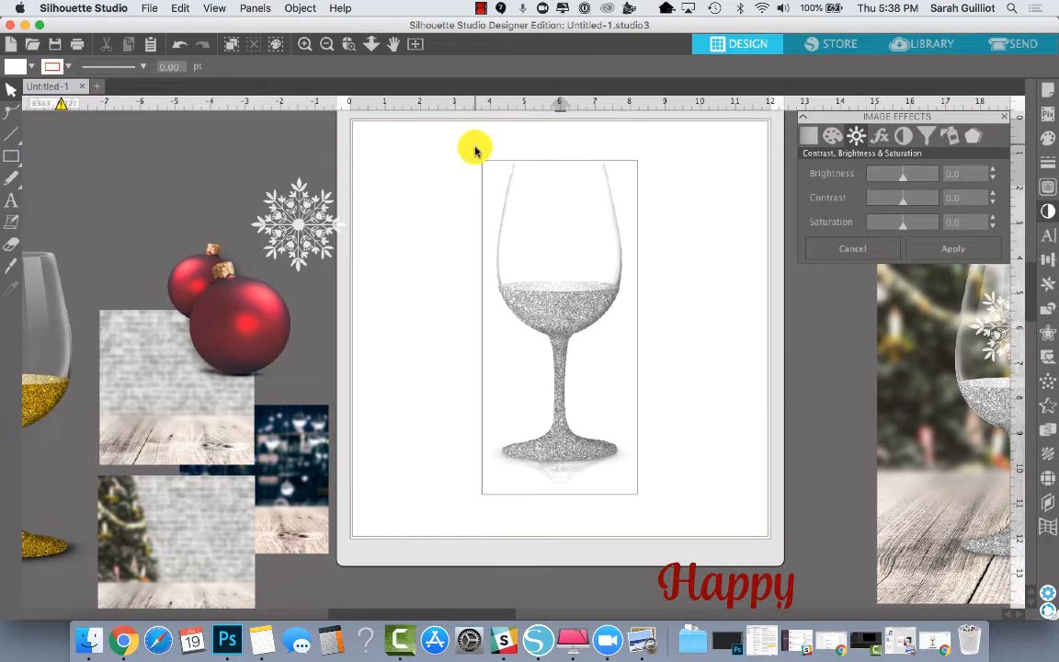
Step: Make the silver glass's outline transparent and shift the glass slightly down the page
click(568, 268)
click(1048, 162)
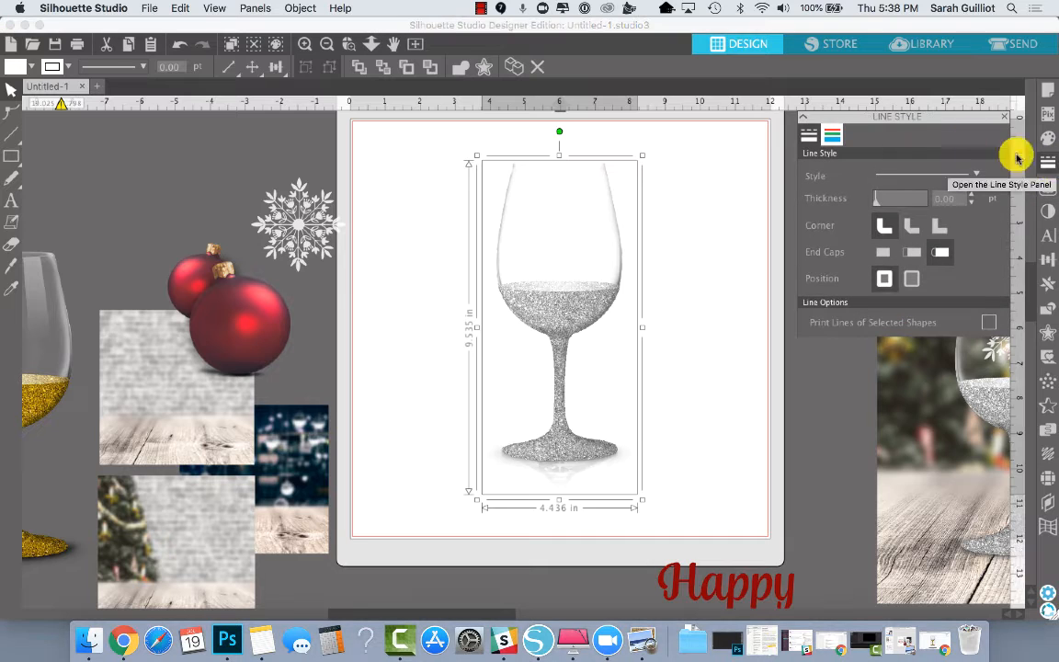
click(833, 135)
click(924, 179)
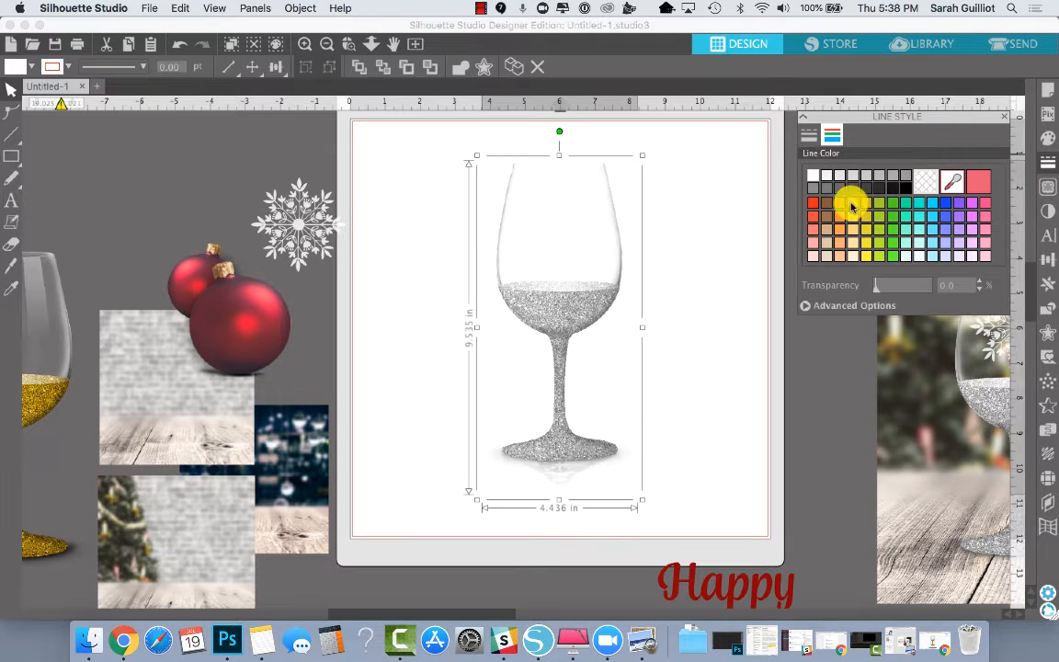
click(669, 338)
drag(555, 310, 551, 319)
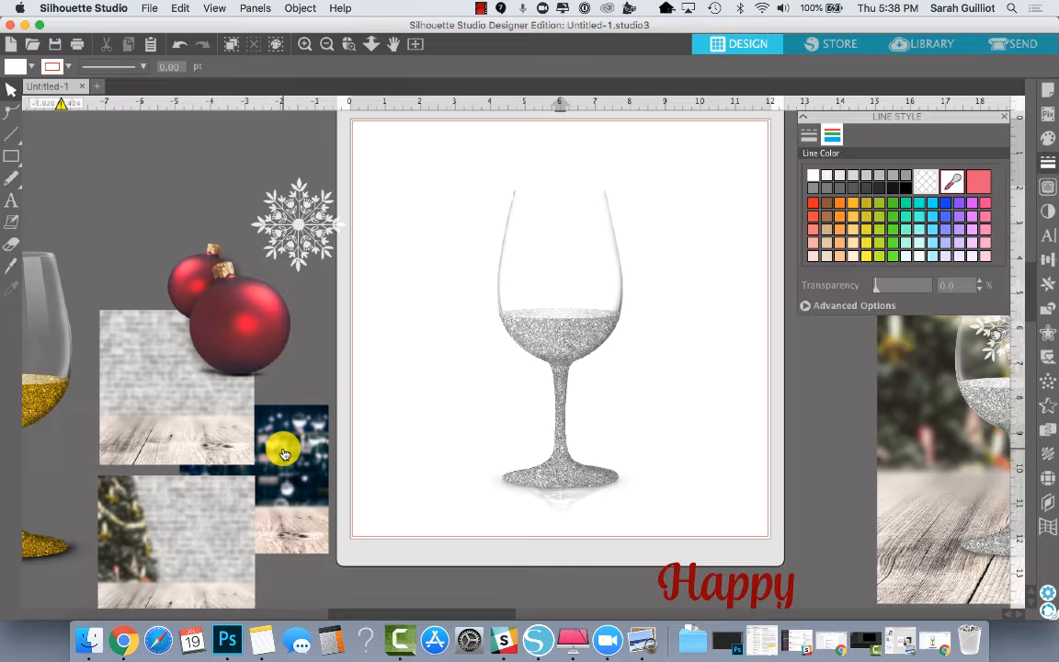
Step: Place the Christmas tree and brick wall background on the page and enlarge it to about 12 in wide to fill it
drag(120, 528, 380, 184)
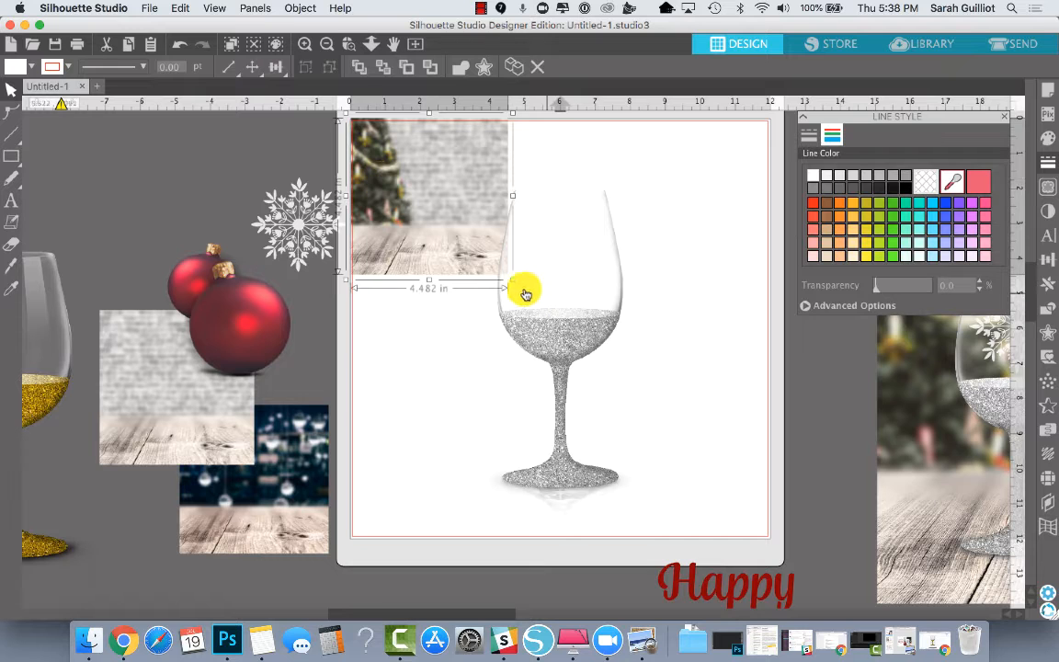
drag(514, 279, 786, 532)
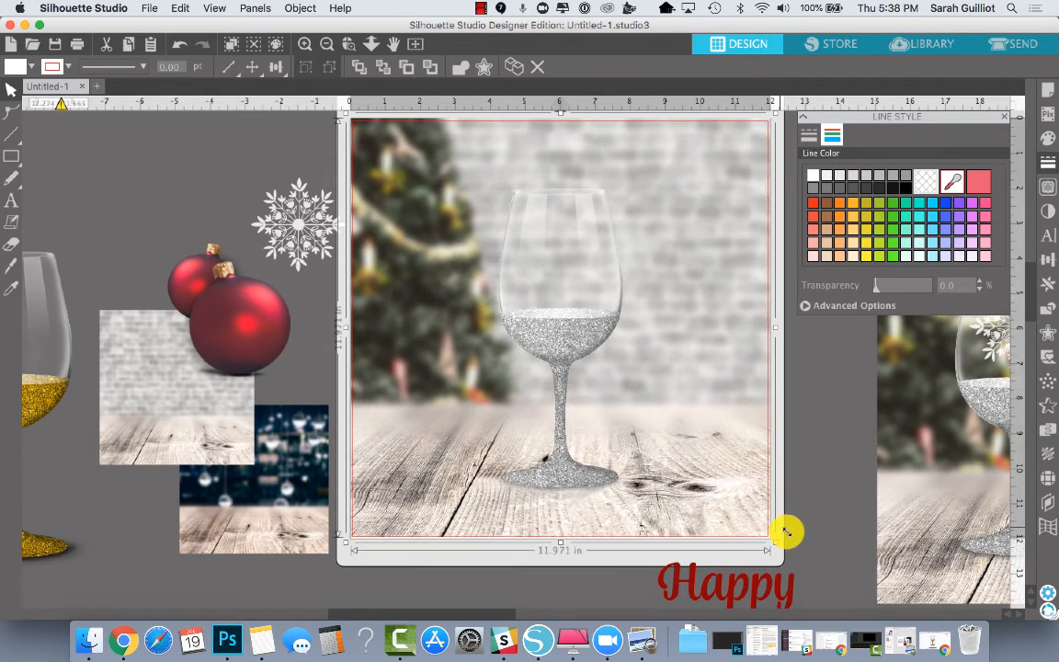
click(808, 485)
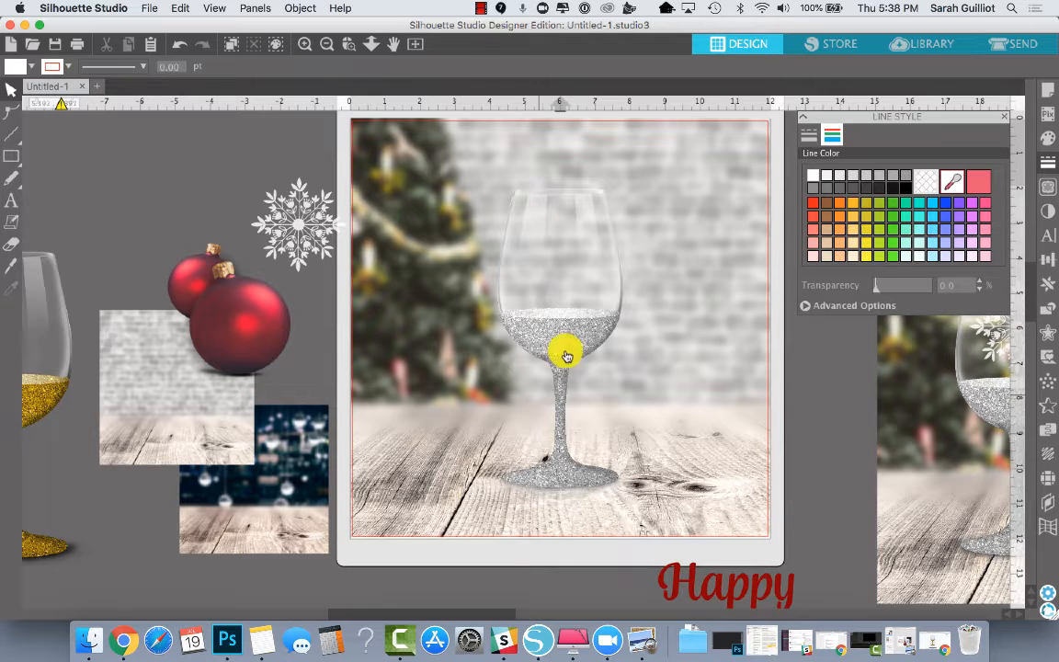
Step: Move the silver glass left in front of the tree and place the larger red ornament beside its base, tilted slightly
drag(560, 327, 479, 329)
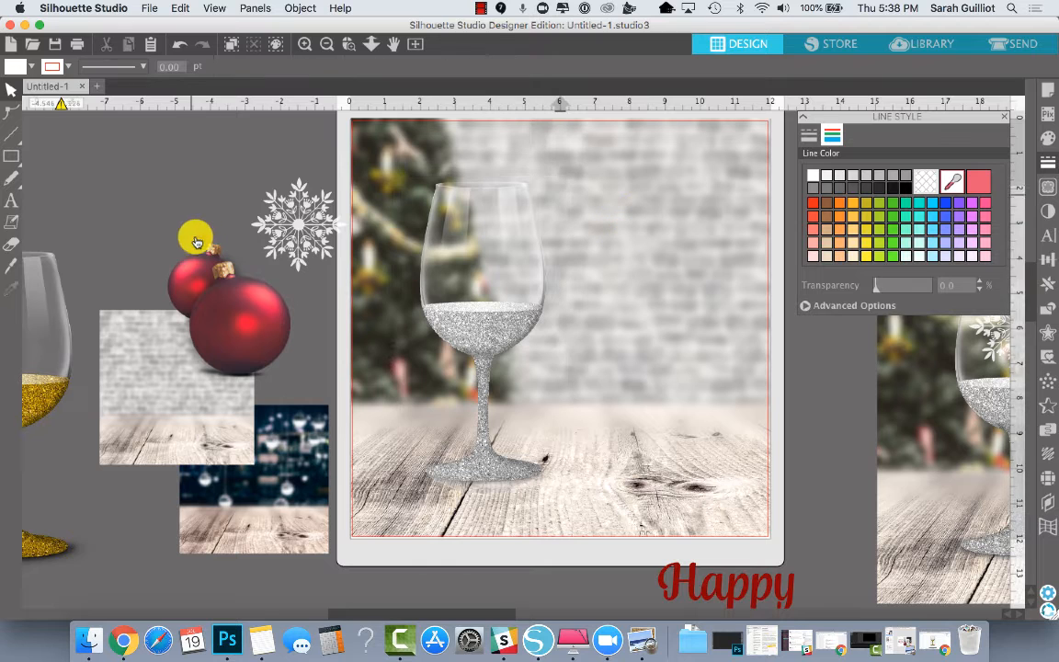
click(188, 267)
drag(229, 311, 556, 460)
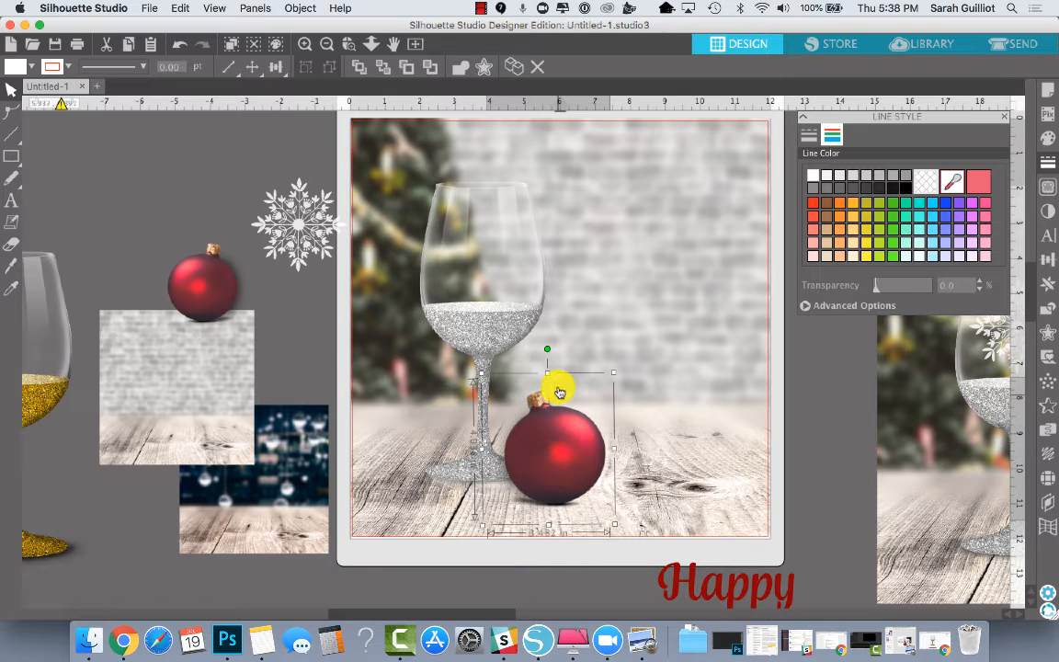
drag(546, 349, 545, 350)
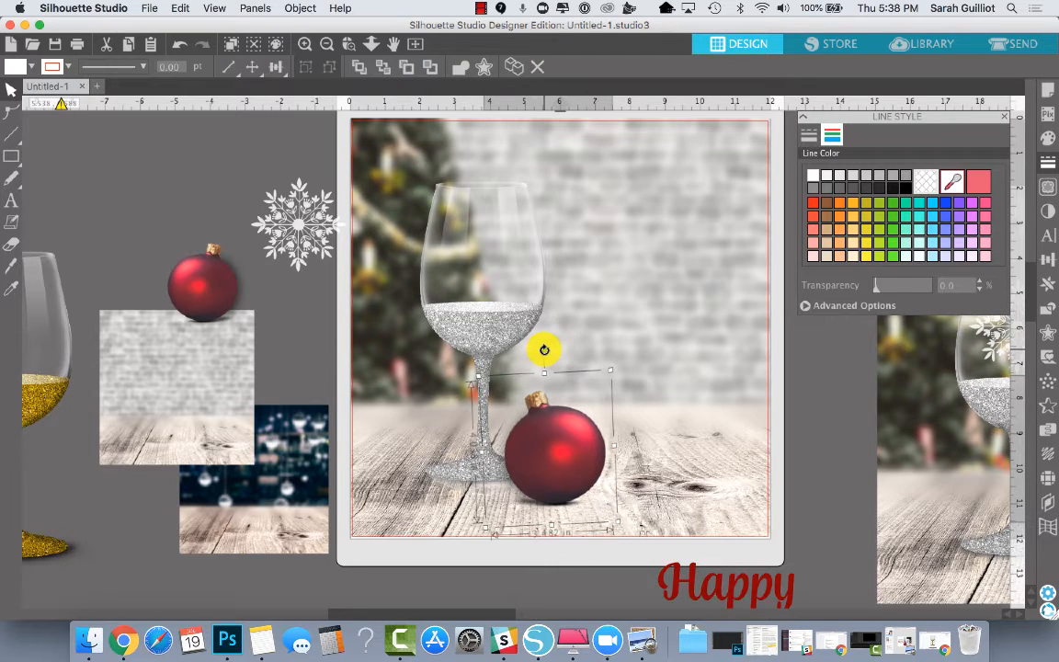
click(833, 460)
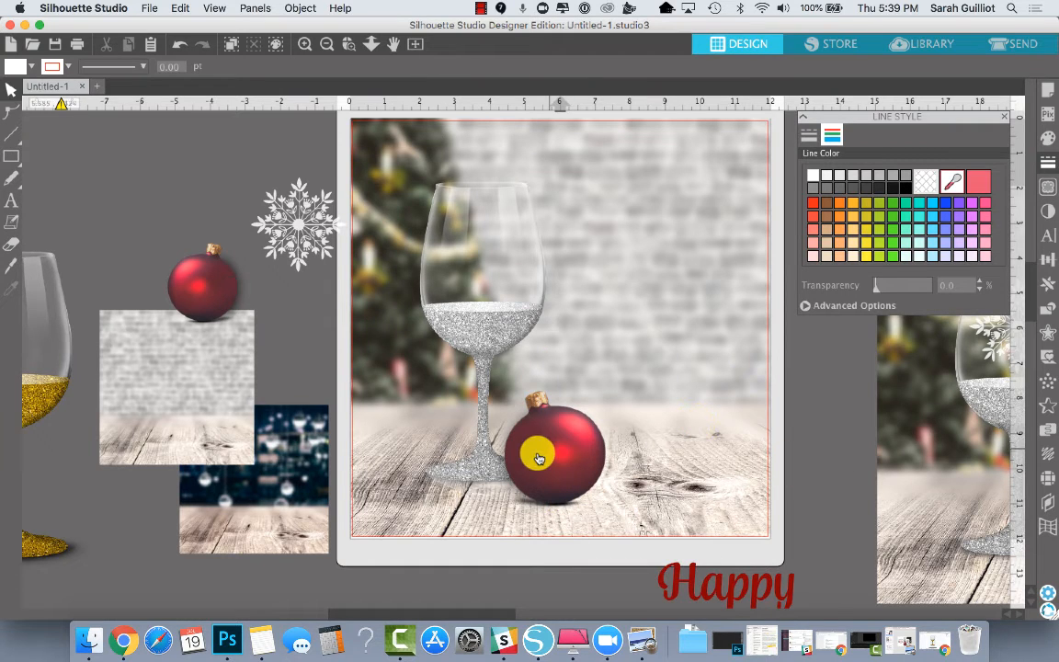
Step: Place the white snowflake on the bowl of the glass and set its fill transparency to 0%
drag(298, 225, 480, 250)
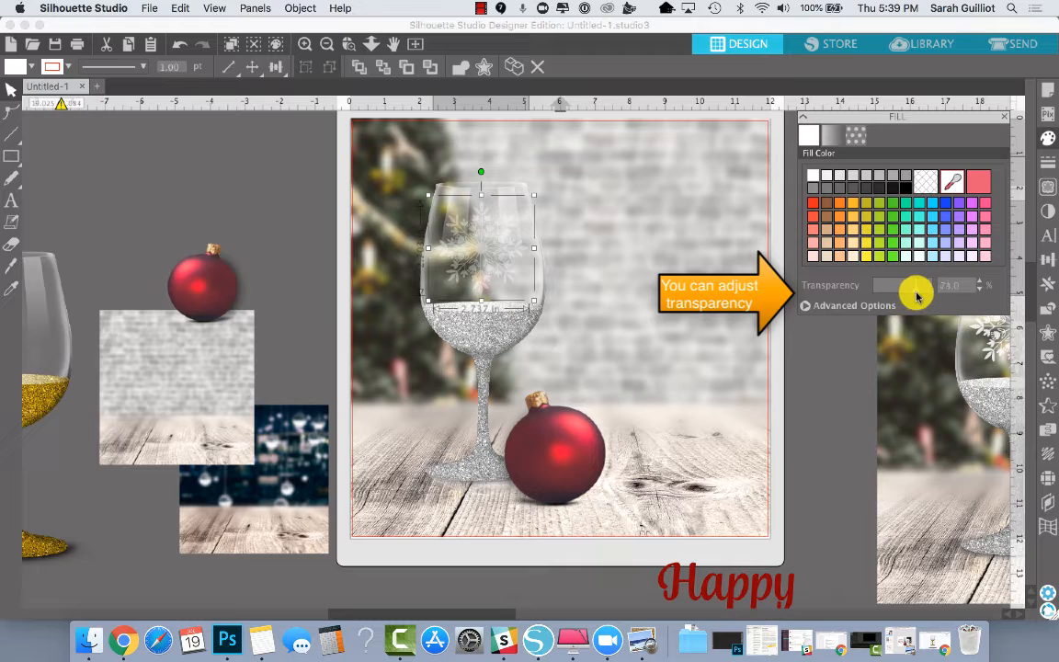
drag(916, 295, 863, 290)
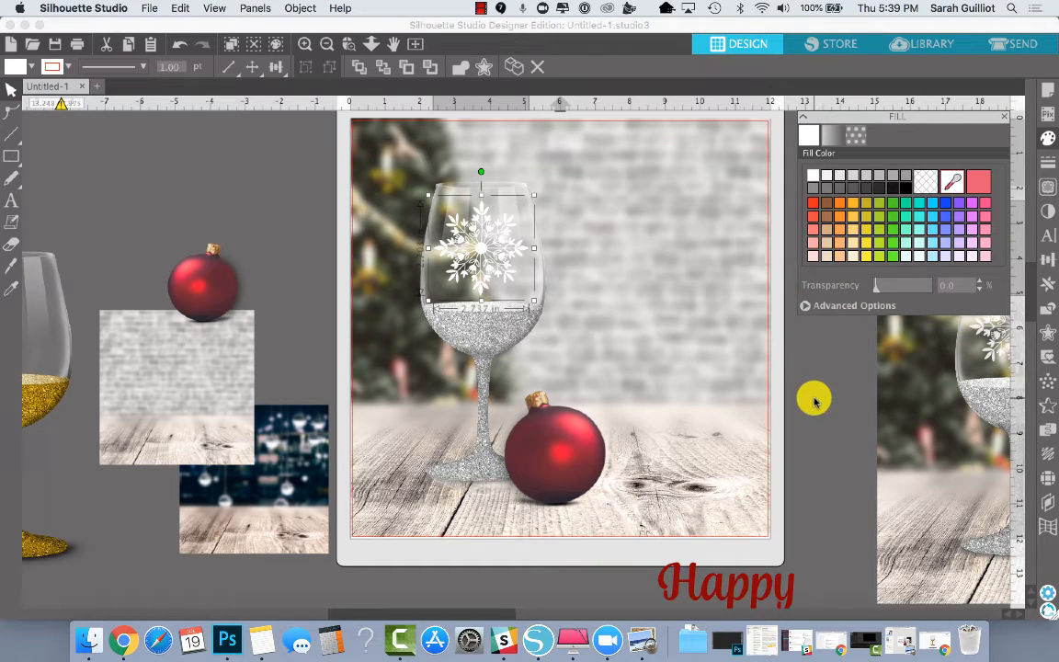
click(788, 422)
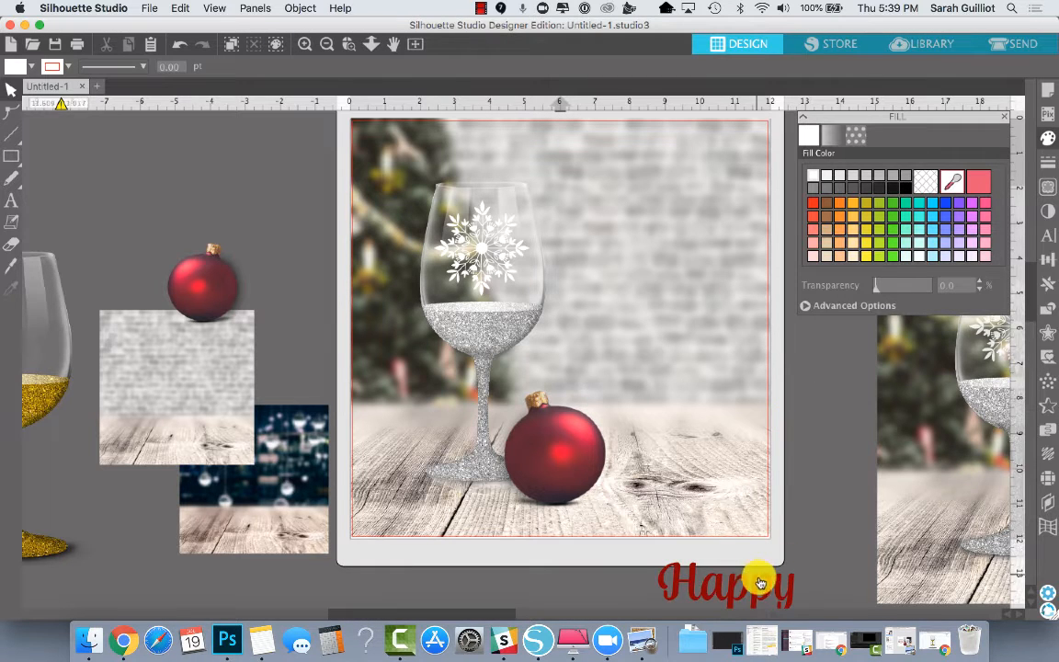
Step: Place the red Happy Holidays text on the page to the right of the glass and nudge the red ornament slightly left
drag(754, 587, 676, 286)
drag(563, 440, 558, 439)
click(809, 418)
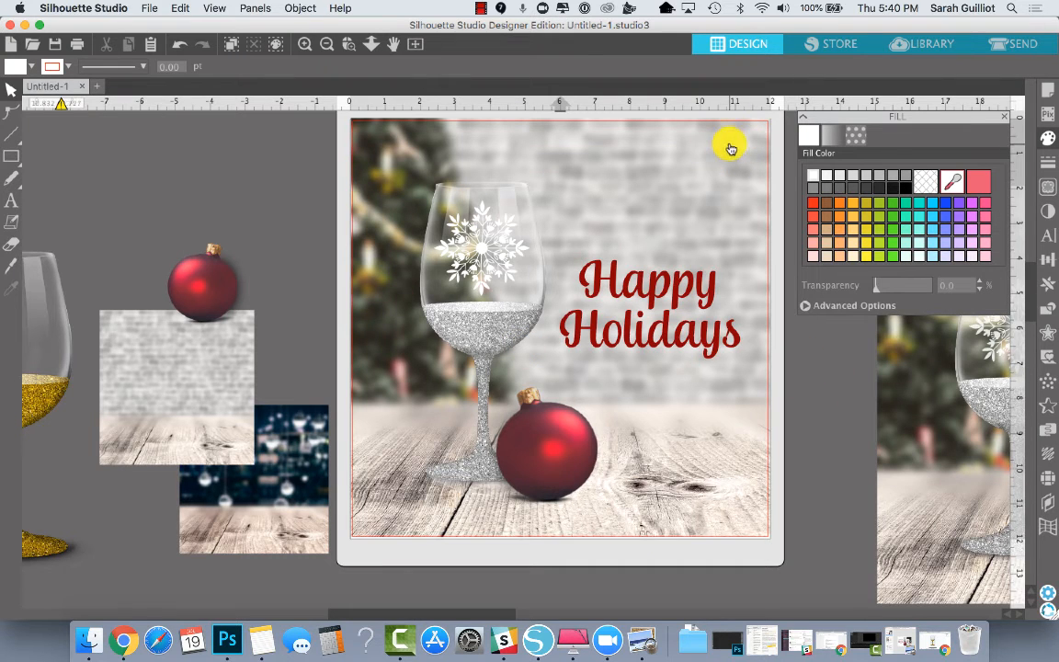
Step: Move the Christmas tree background off the page and replace it with the plain brick wall background, enlarged to fill the page
drag(740, 153, 322, 573)
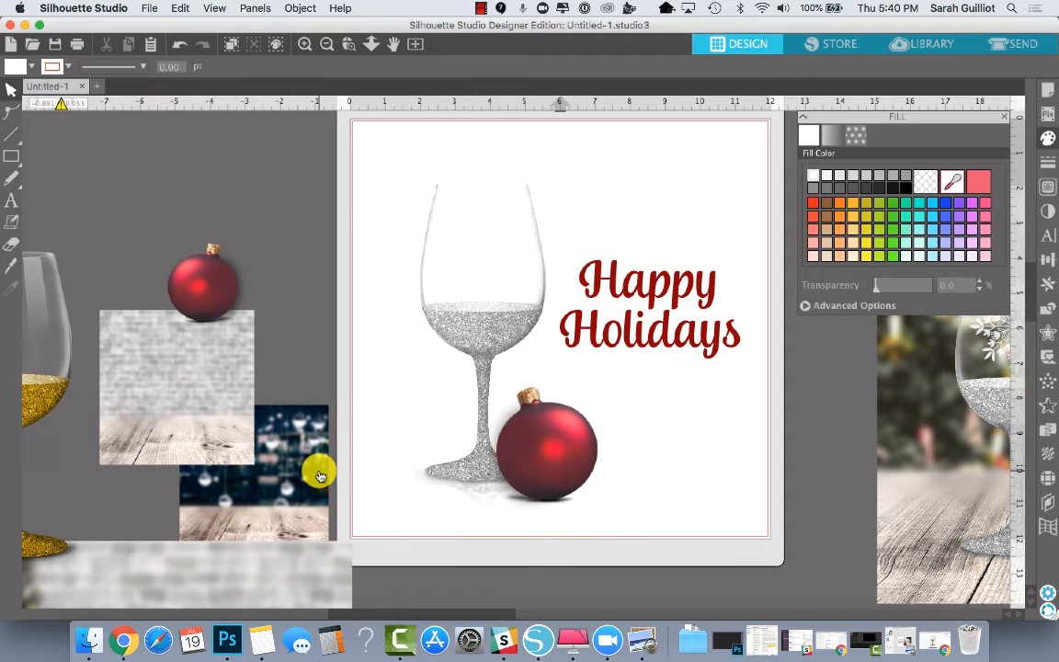
click(160, 407)
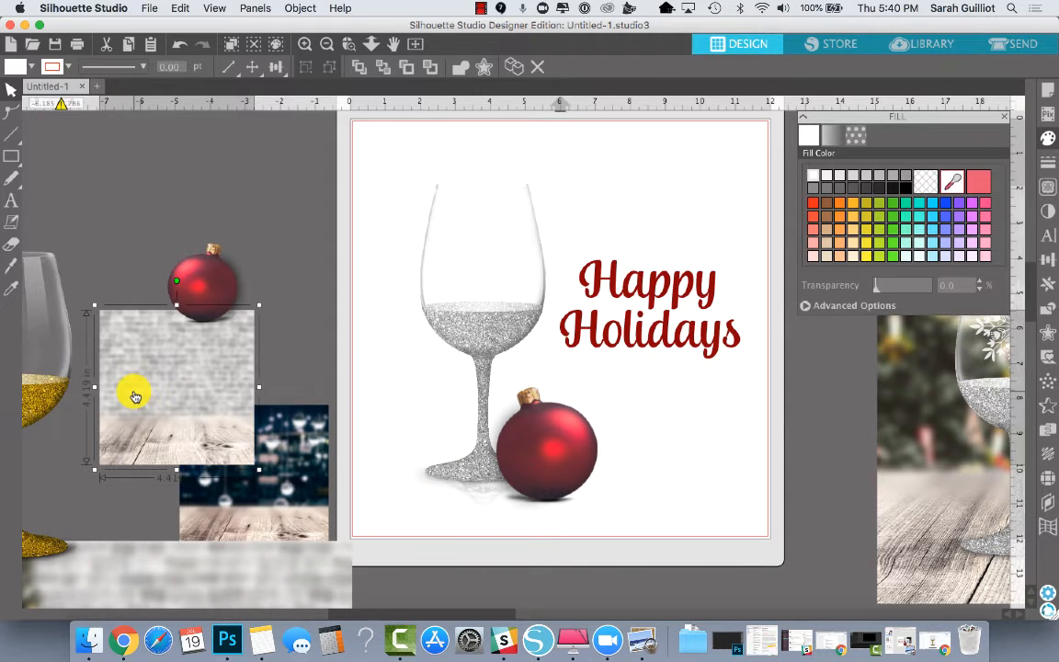
drag(134, 396, 387, 206)
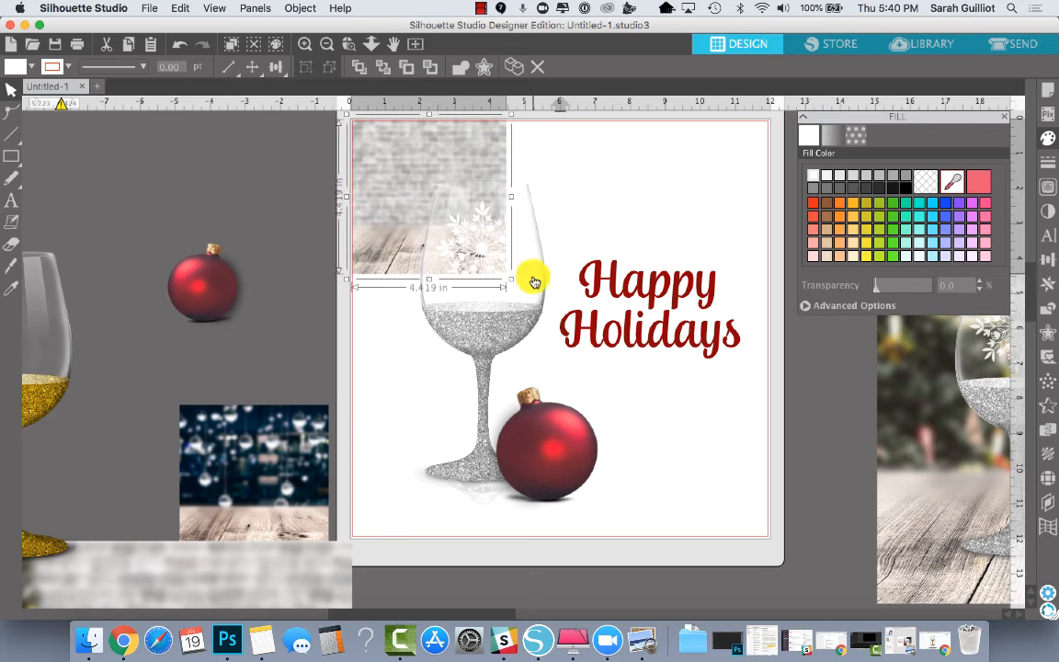
drag(511, 279, 751, 567)
click(809, 568)
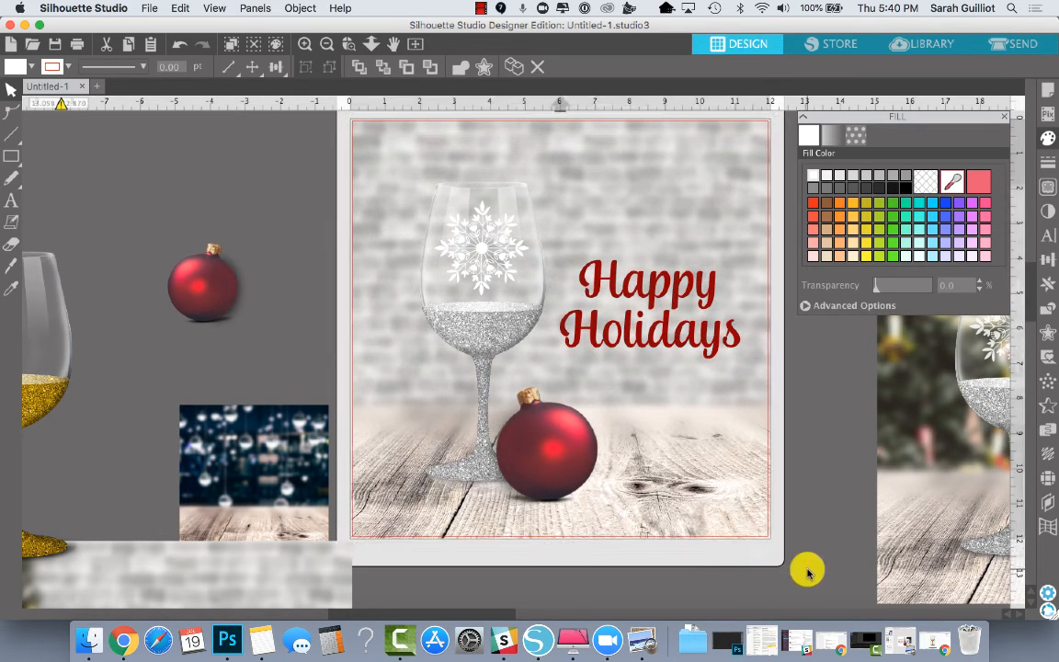
Step: Replace the brick wall background with the dark blue Christmas lights background, enlarged to about 12 in wide to fill the page
drag(712, 186, 161, 520)
click(254, 443)
drag(254, 443, 425, 157)
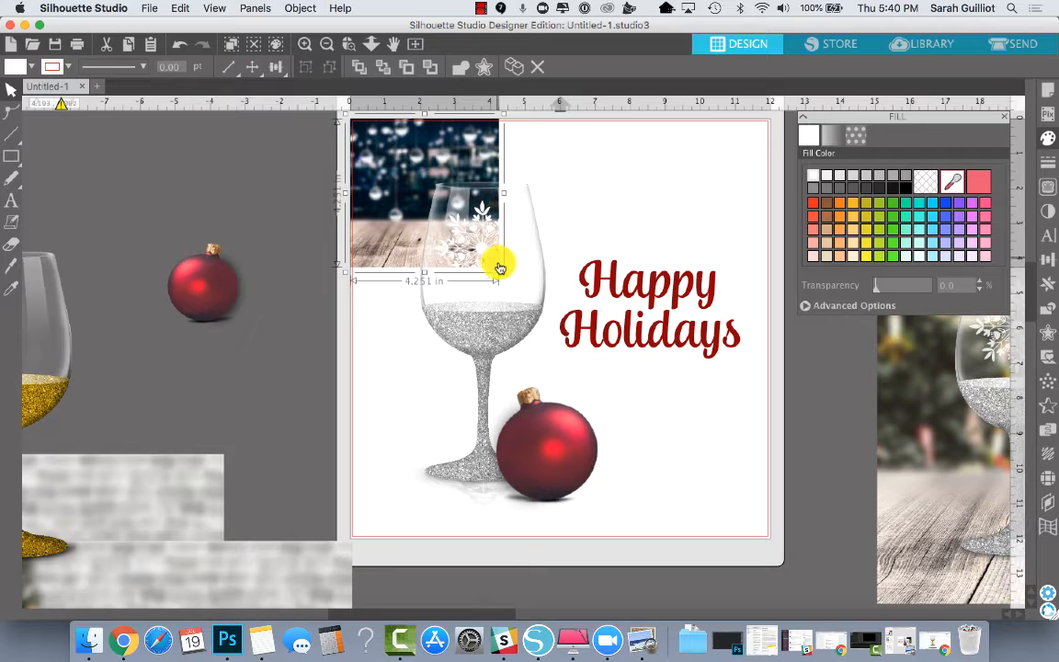
drag(504, 274, 790, 527)
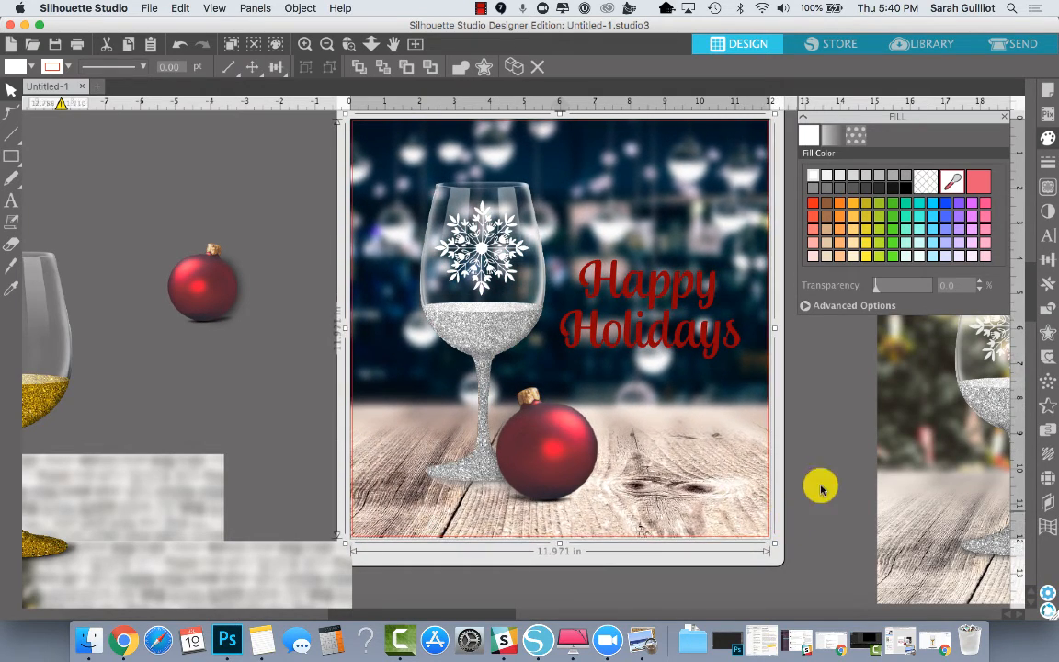
Step: Fill the Happy Holidays text with white
click(664, 283)
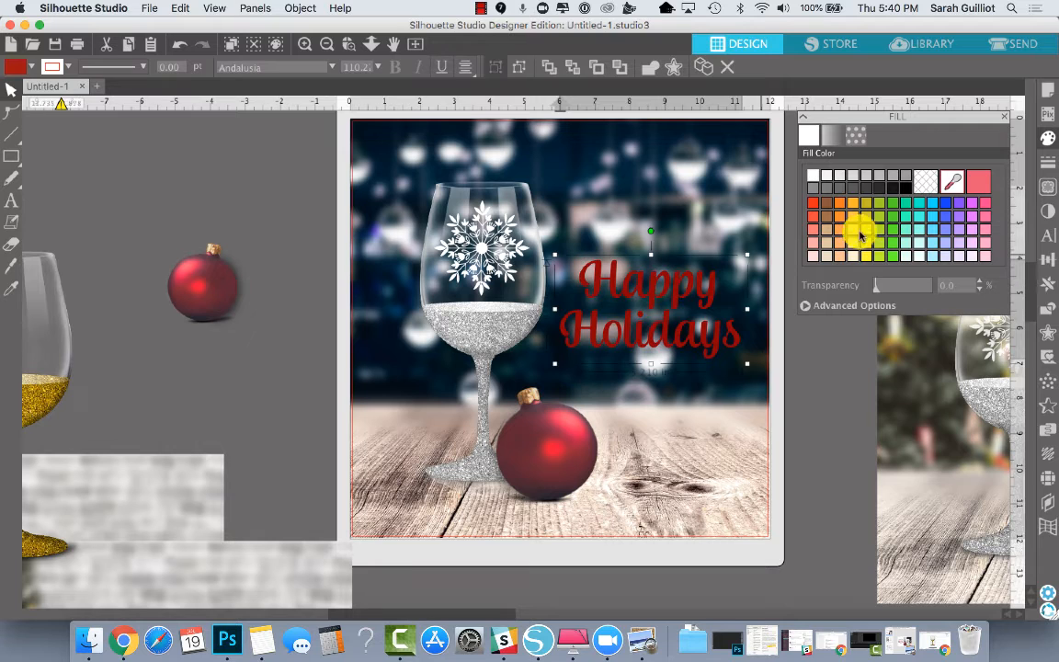
click(812, 176)
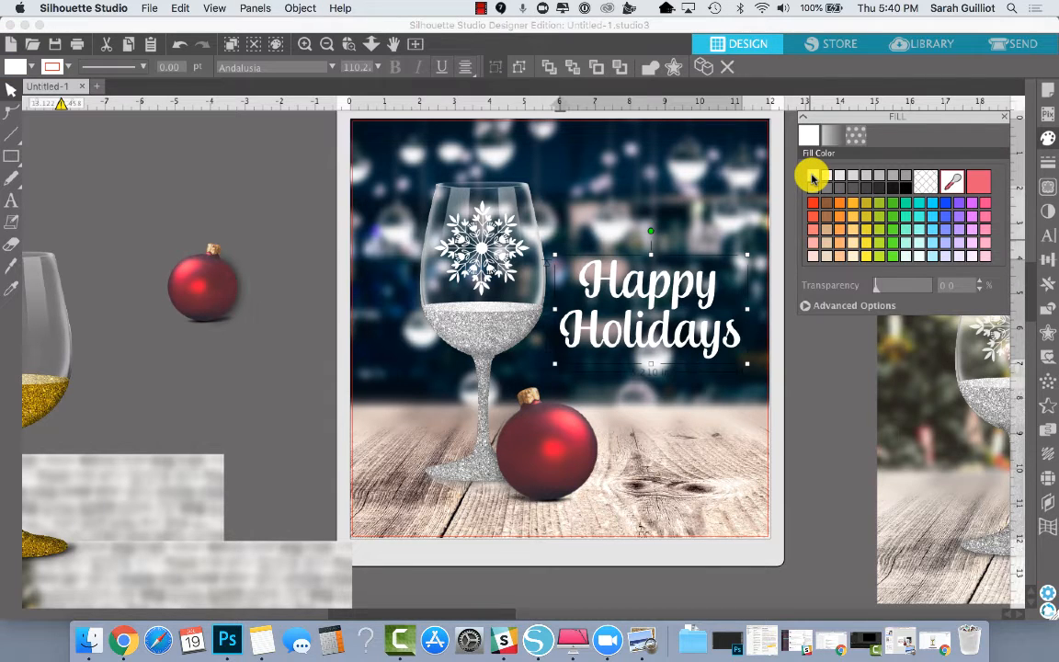
click(819, 441)
Step: Enlarge the white Happy Holidays text slightly and reposition it a little lower beside the glass, above the ornament
drag(641, 285, 631, 280)
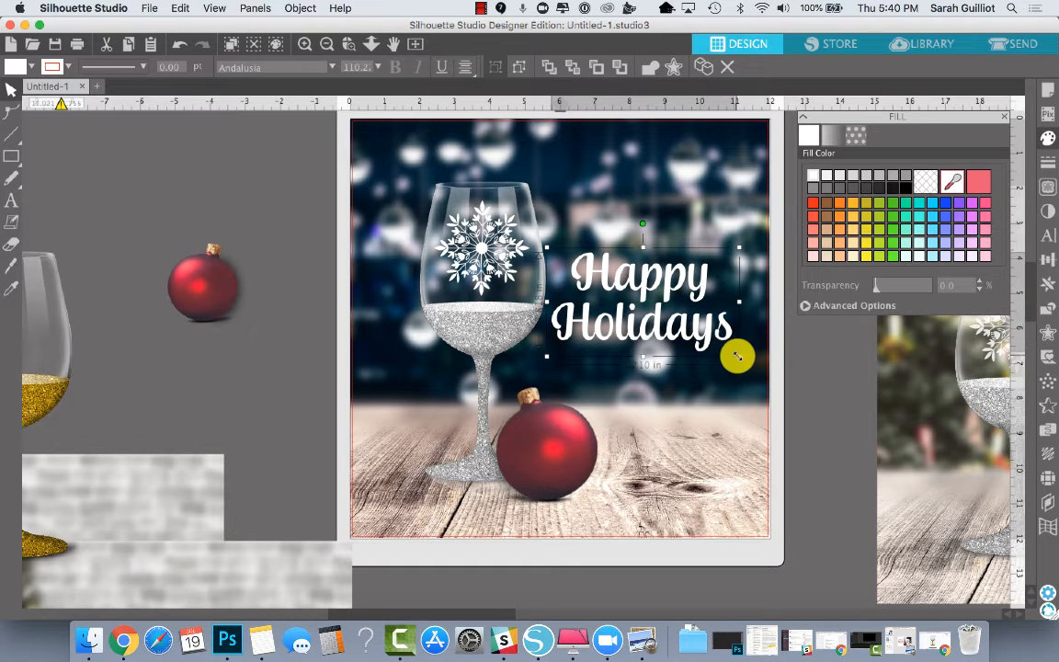
drag(737, 356, 754, 378)
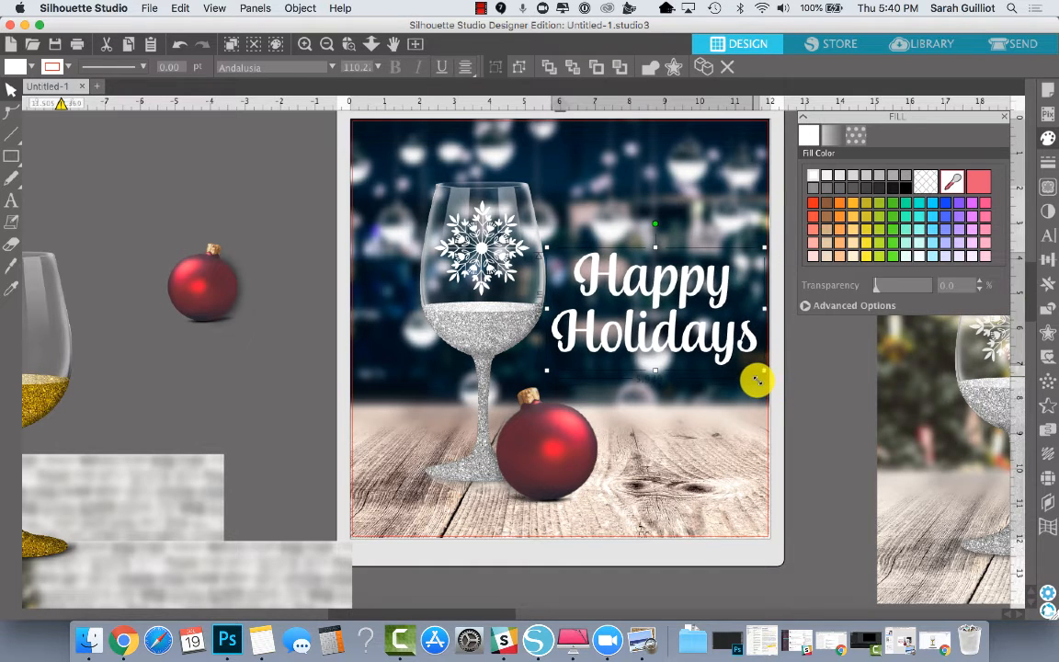
click(297, 221)
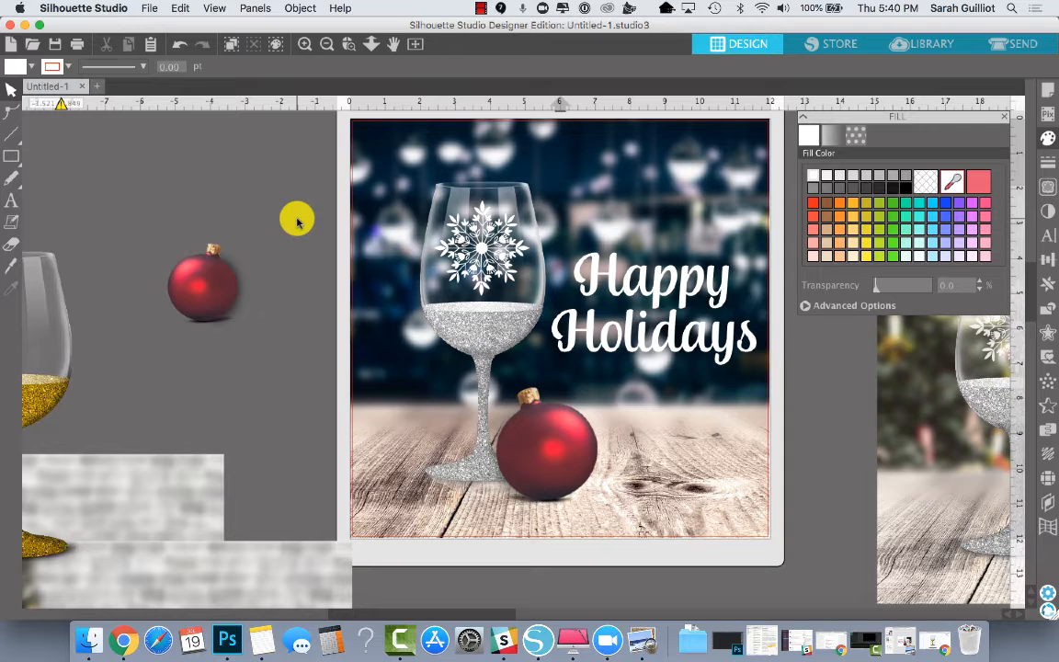
drag(626, 327, 624, 354)
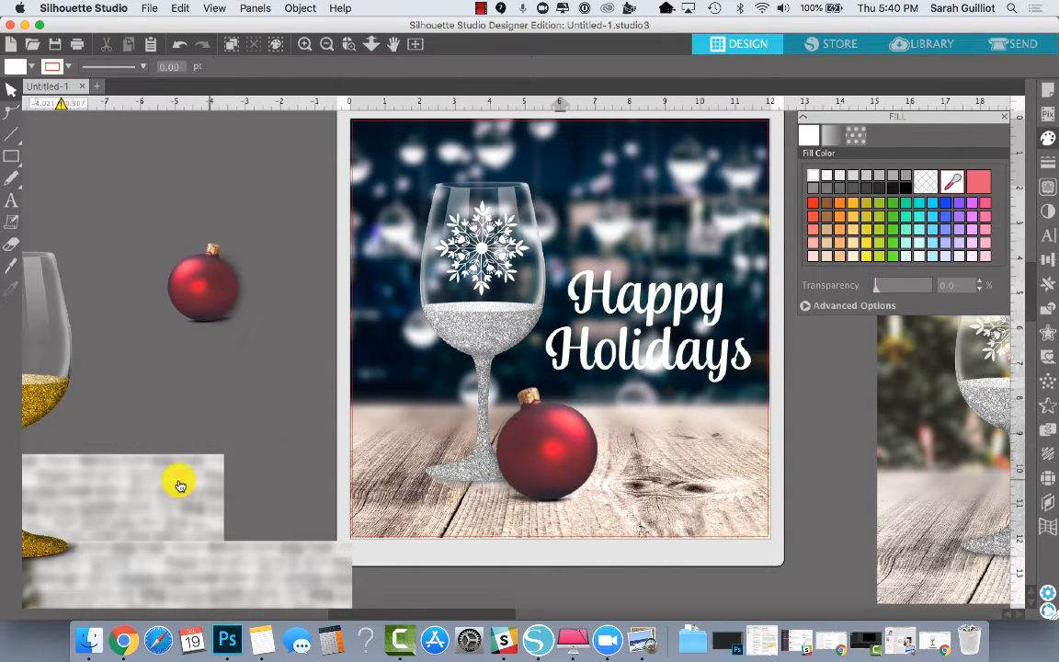
click(220, 371)
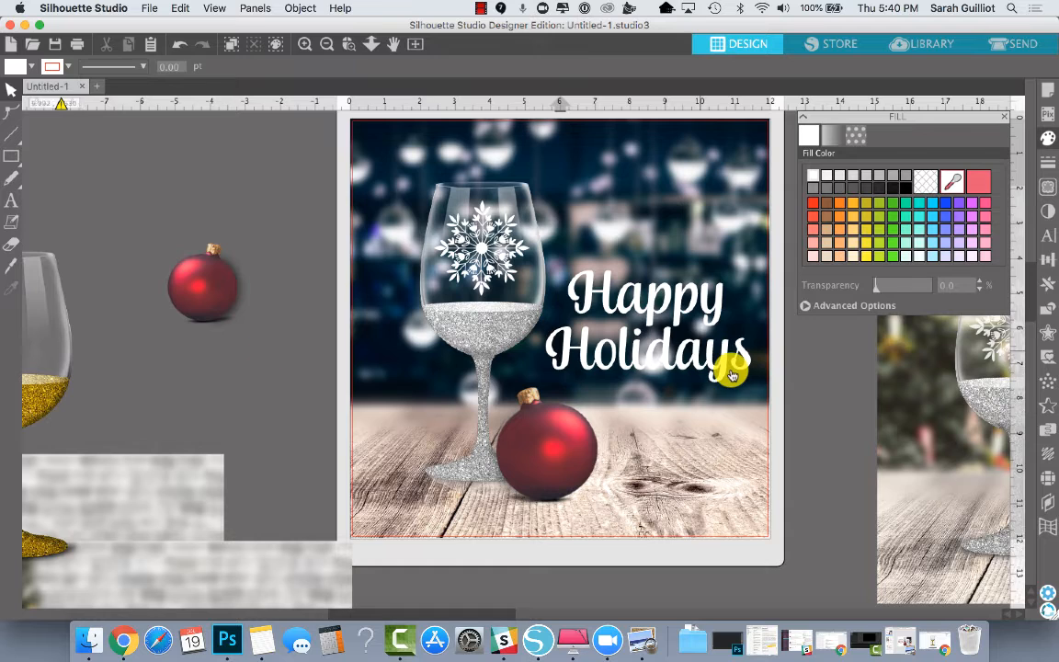
click(480, 251)
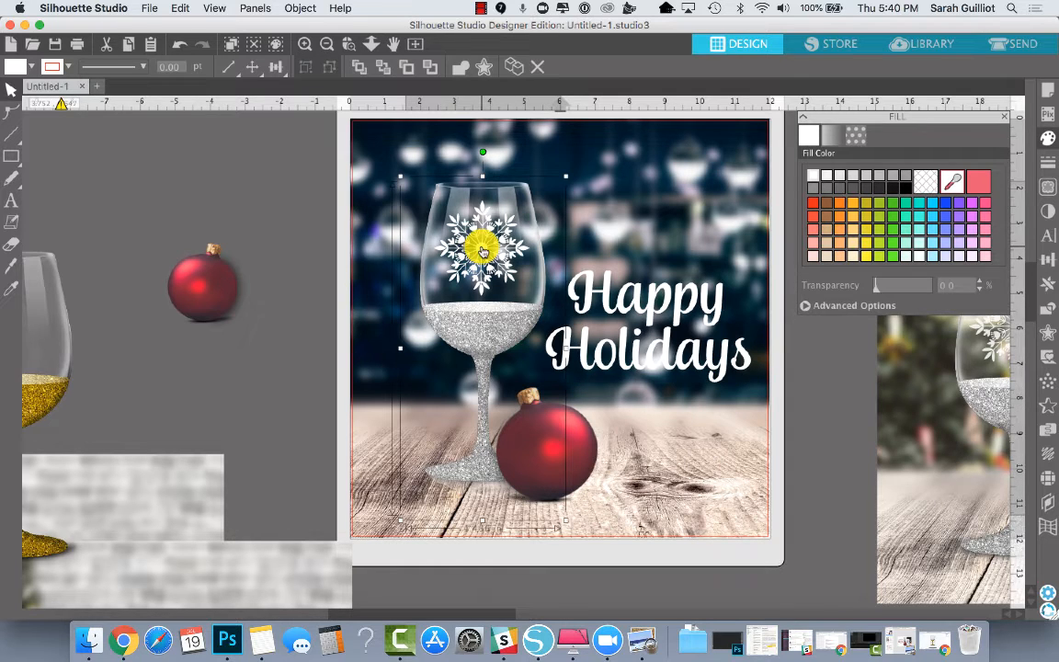
click(289, 160)
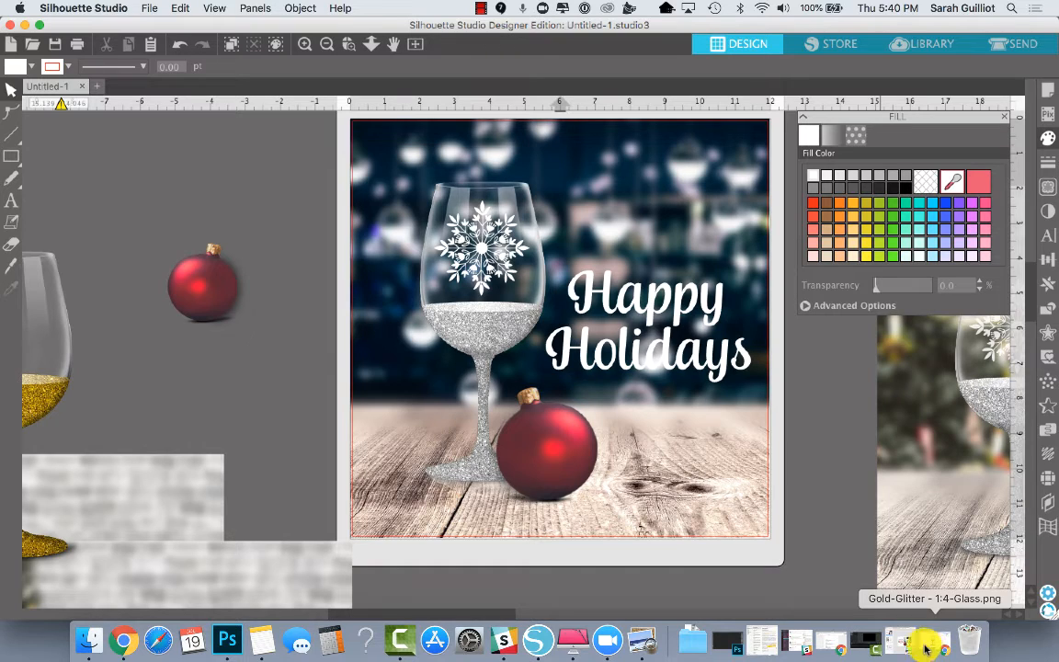
drag(152, 23, 119, 7)
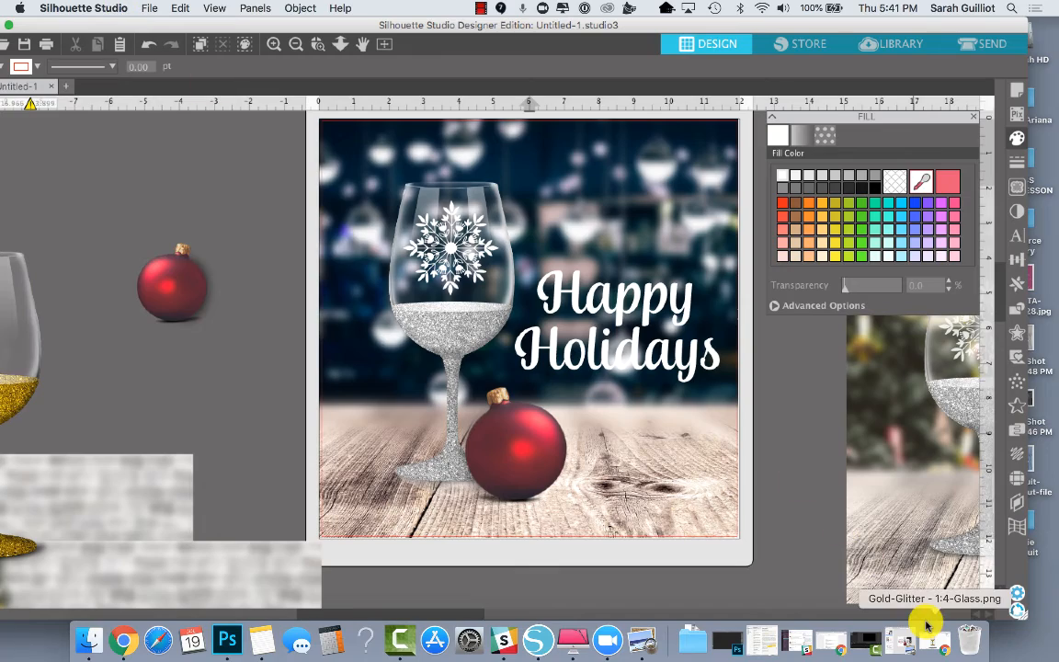
Step: Switch to Chrome and look through the Sarah Design vendor page on SoFontsy and its mockup products
click(938, 638)
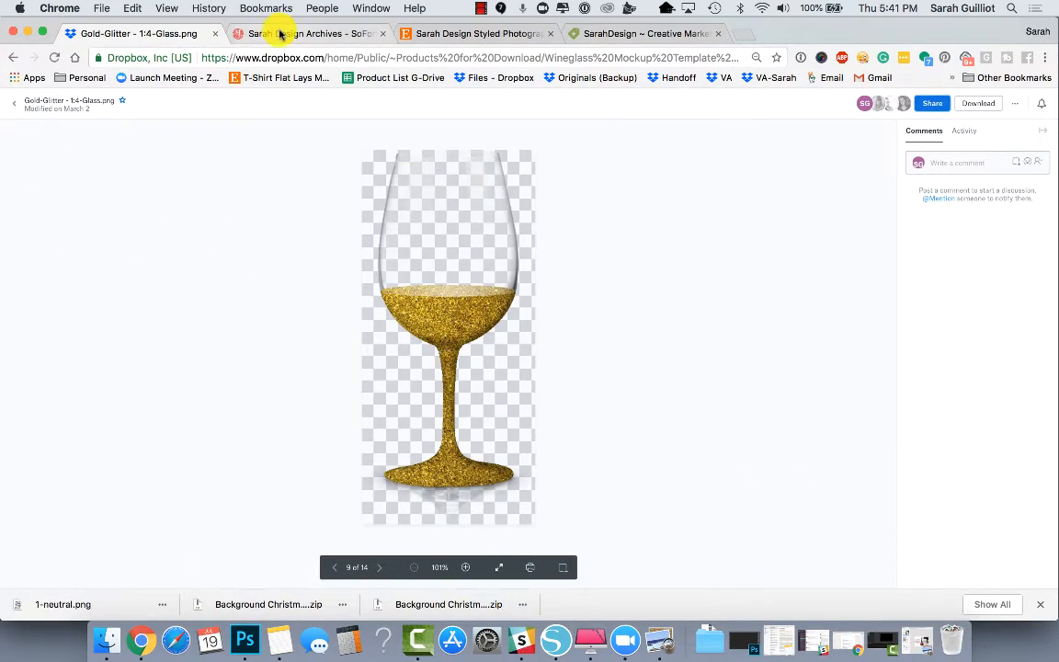
click(280, 34)
scroll(444, 251, up, 15)
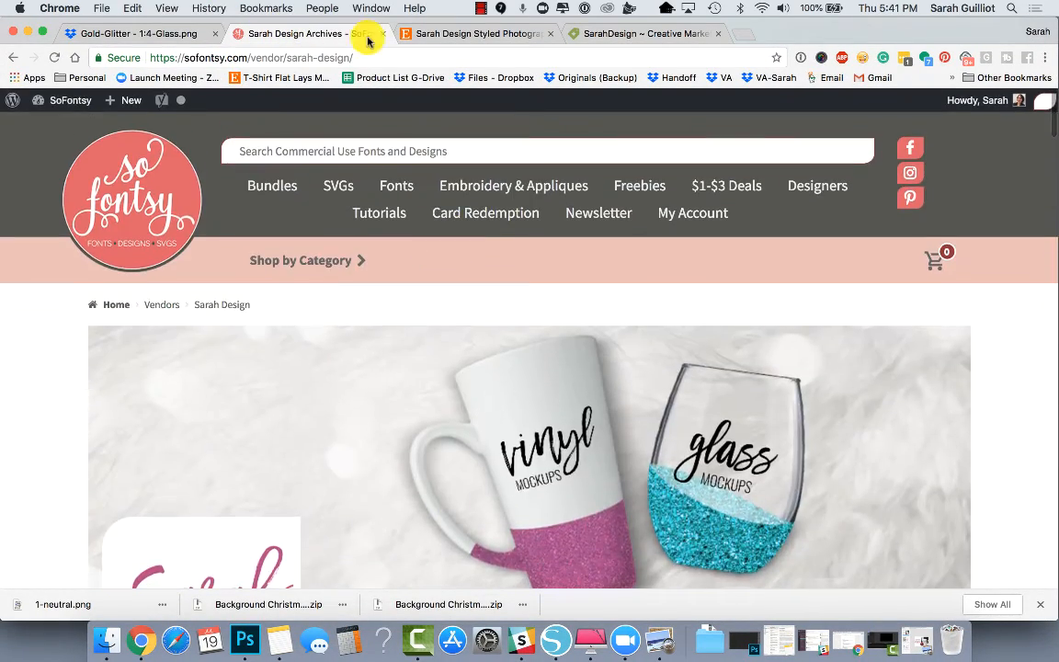
scroll(519, 262, down, 2)
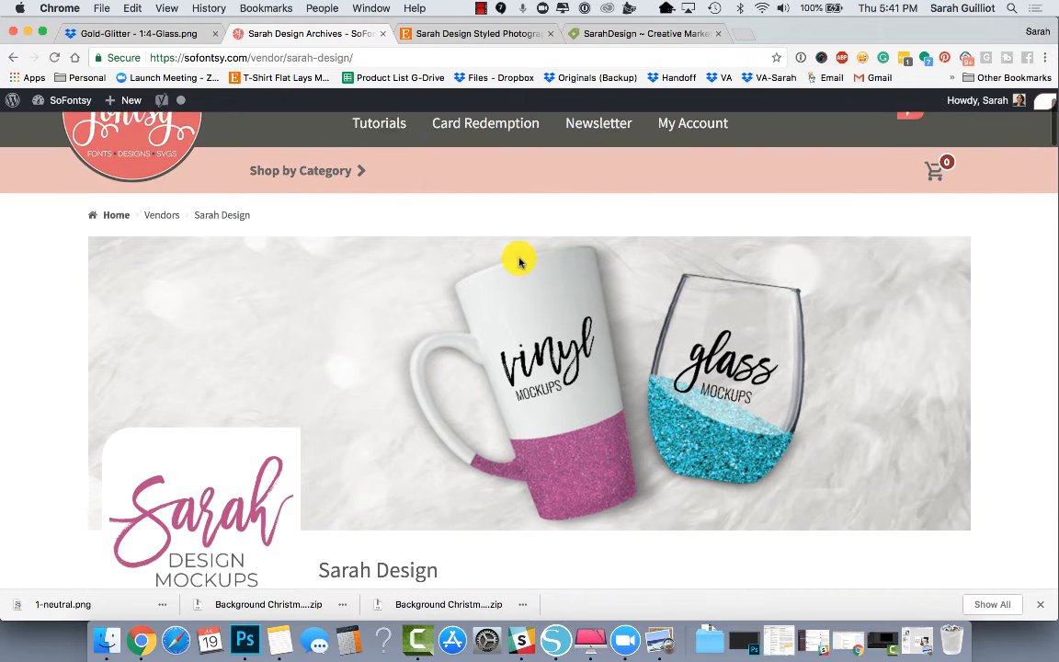
scroll(520, 262, down, 6)
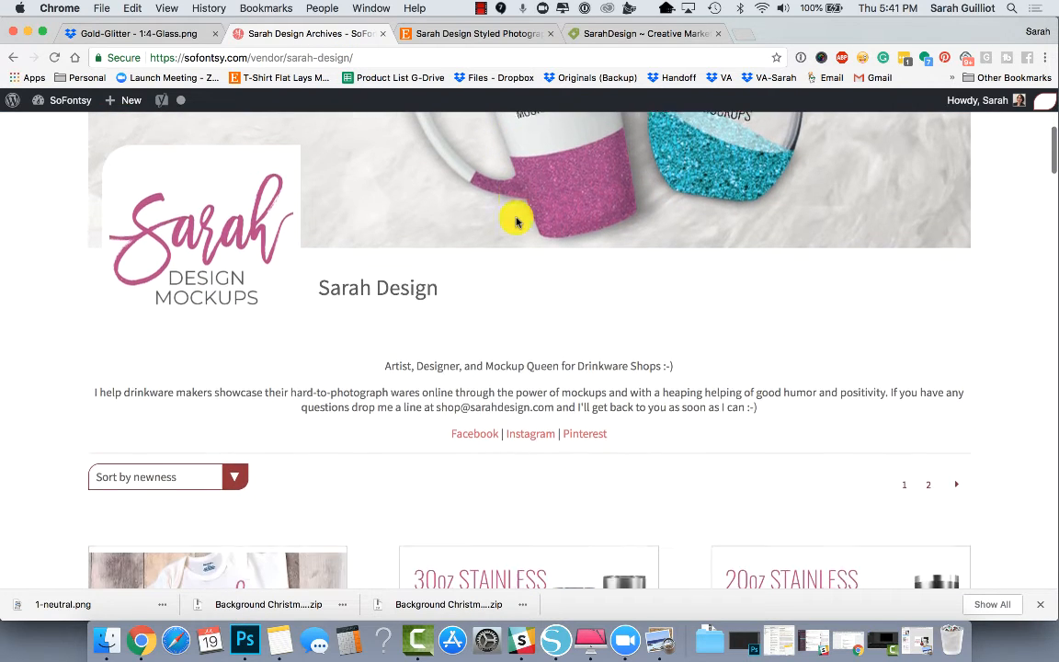
scroll(731, 318, down, 5)
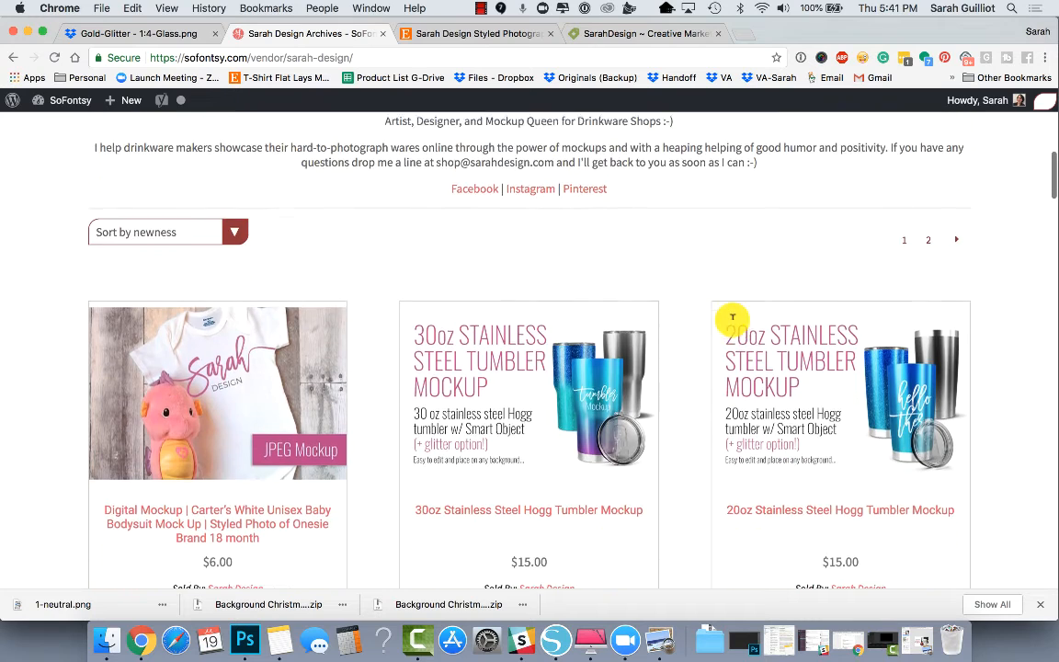
scroll(733, 322, up, 15)
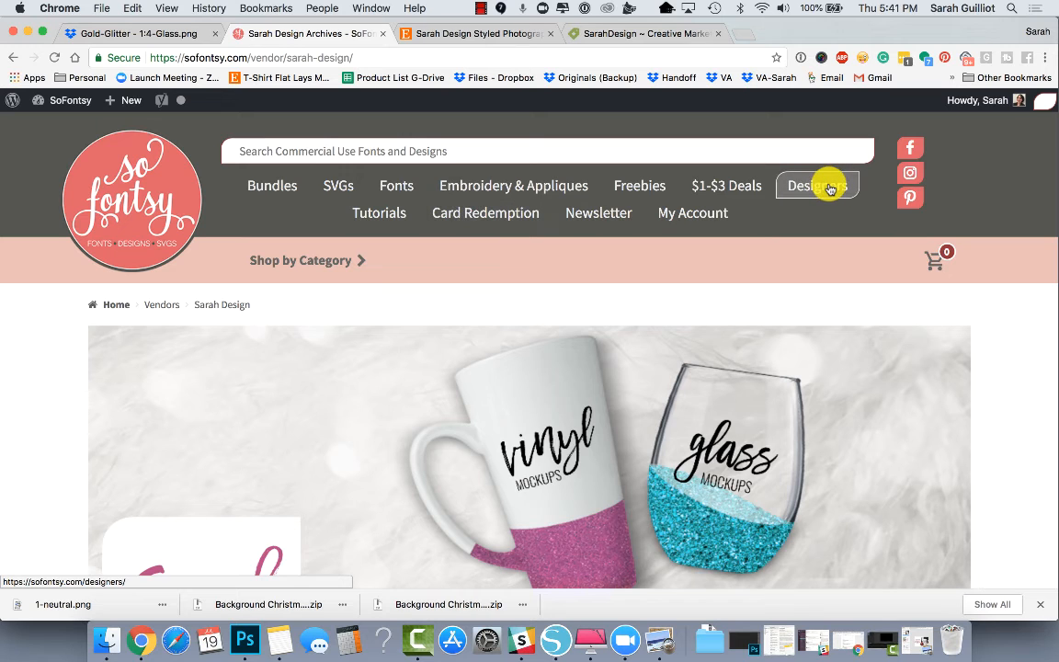
scroll(723, 276, down, 10)
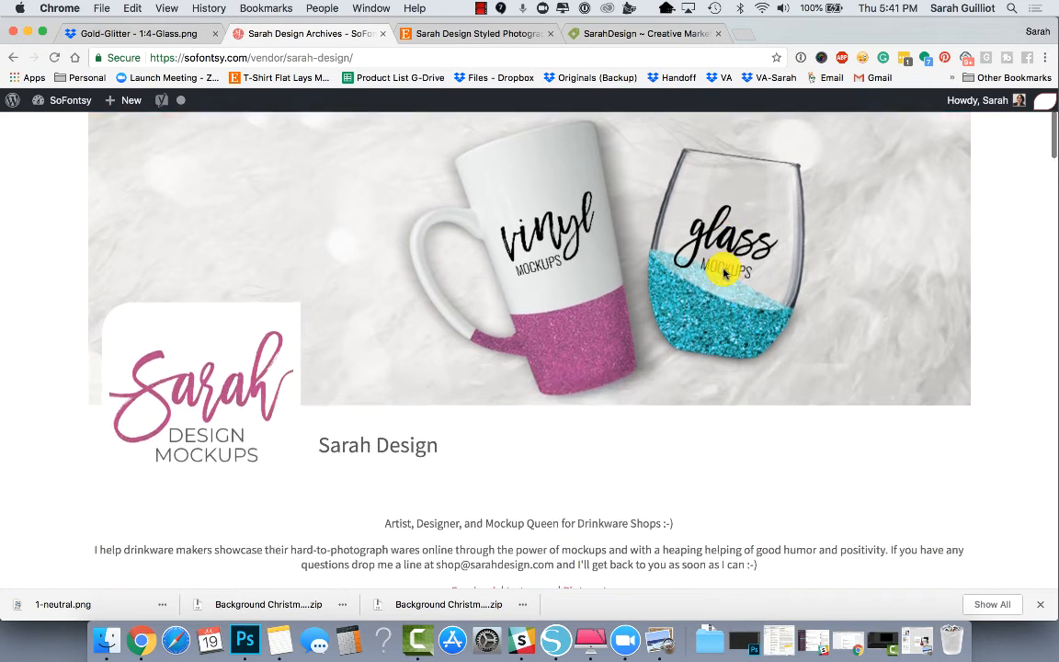
scroll(723, 274, down, 10)
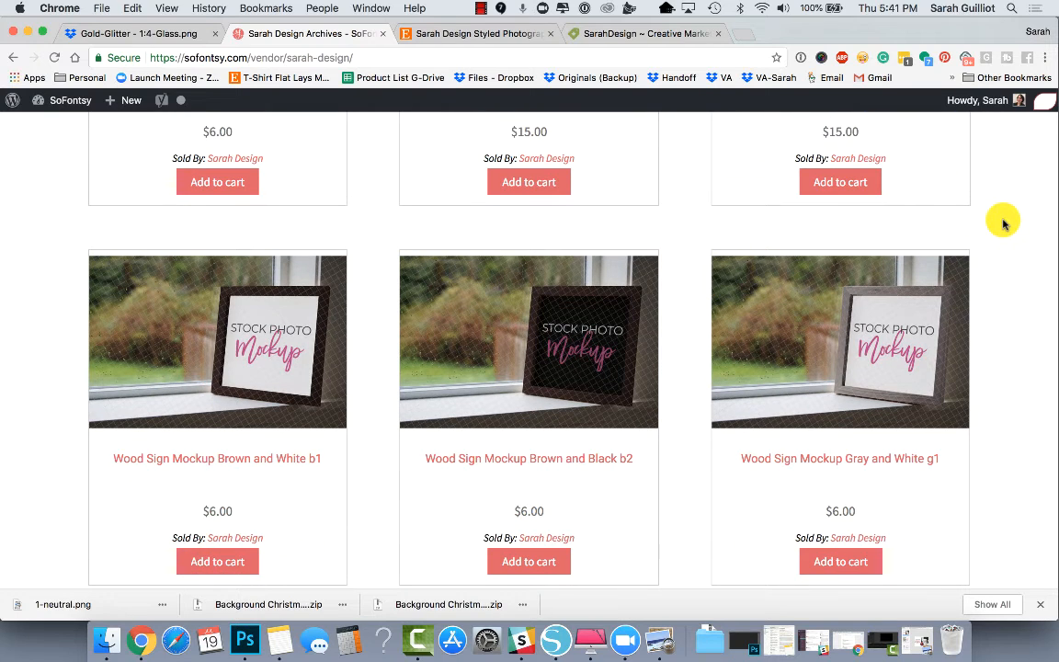
Step: Open the 5.03.06, 5.03.40 and 5.03.46 PM screenshots from the SNOWFLAKE folder in Preview and view the White Lantern and Wine Glass product images
click(107, 639)
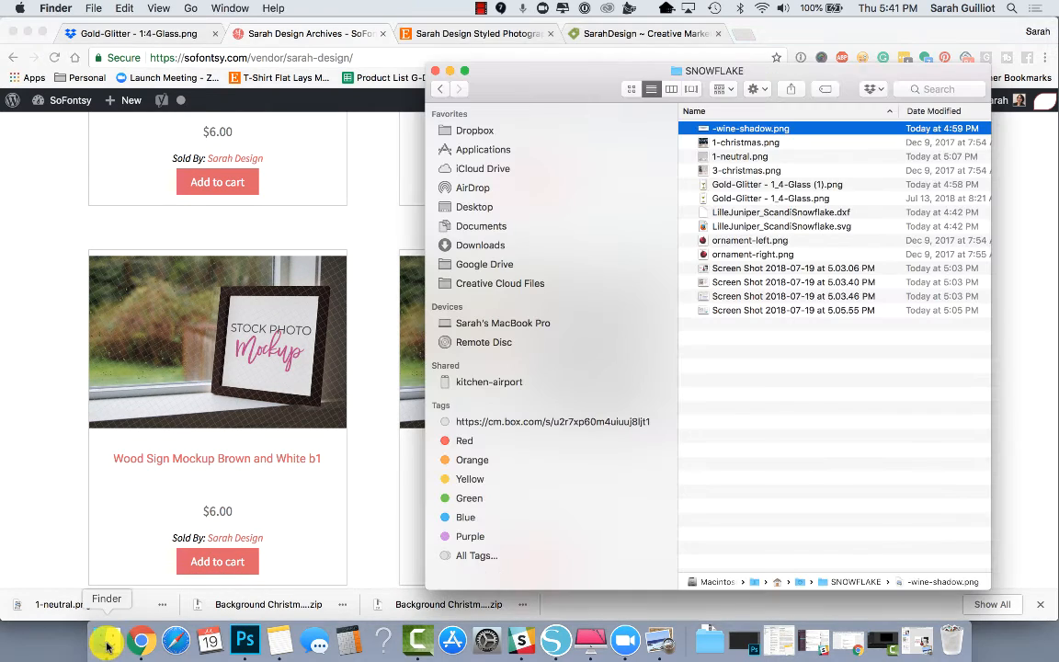
click(770, 329)
click(723, 268)
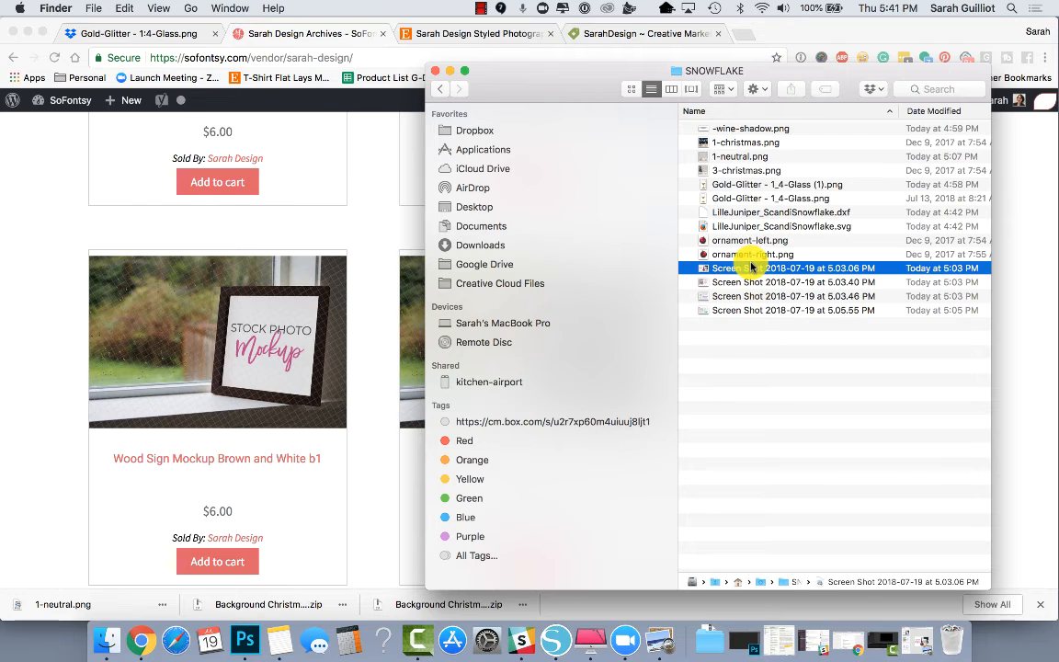
shift+click(740, 296)
double_click(736, 267)
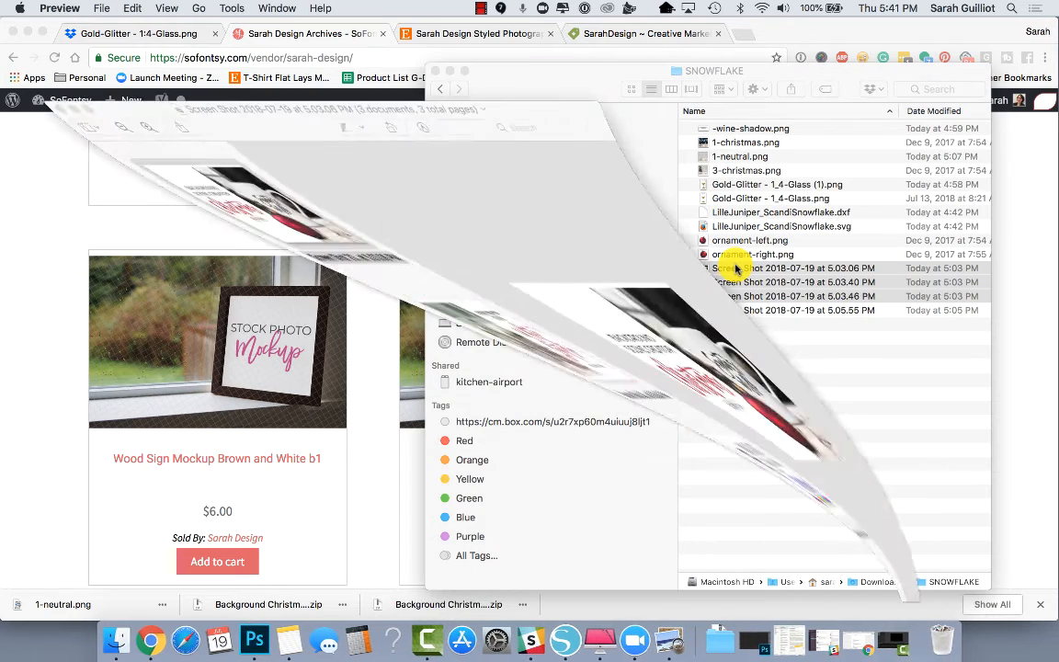
click(36, 225)
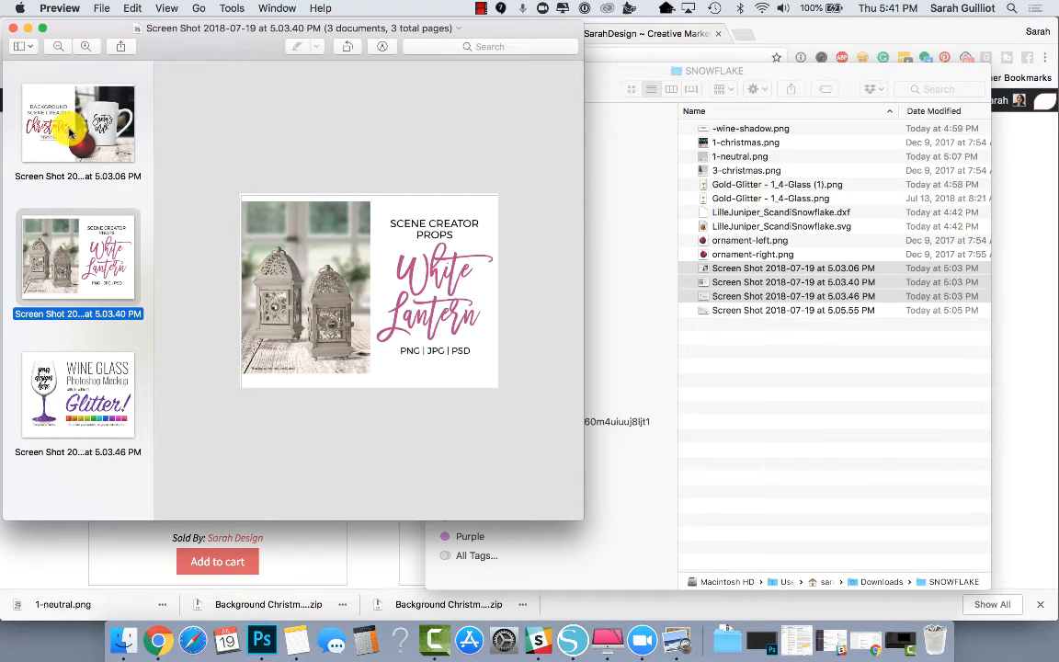
click(87, 418)
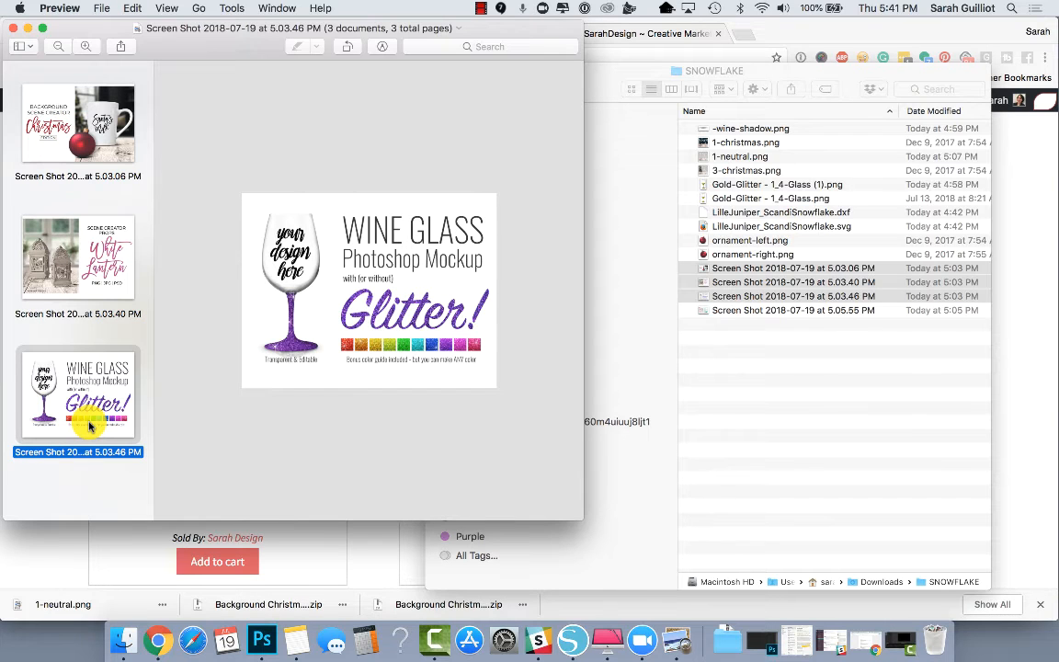
Step: View the 5.05.55 PM screenshot of the Wine Lovers Mockup Bundle, close it, and display the Background Scene Creator Christmas Edition image
click(709, 324)
click(718, 323)
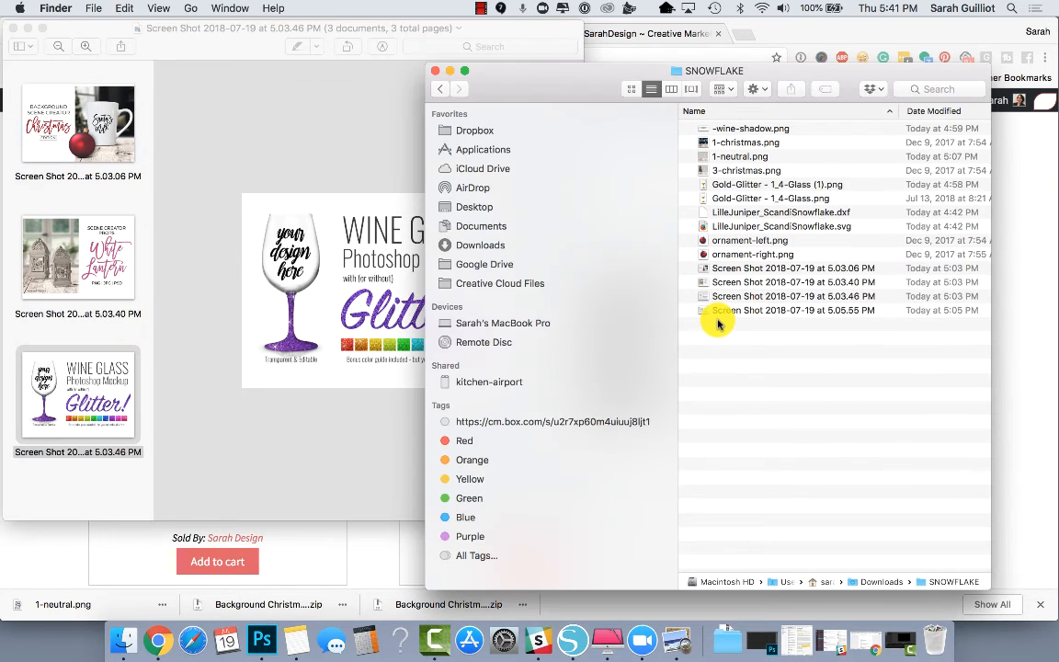
double_click(719, 311)
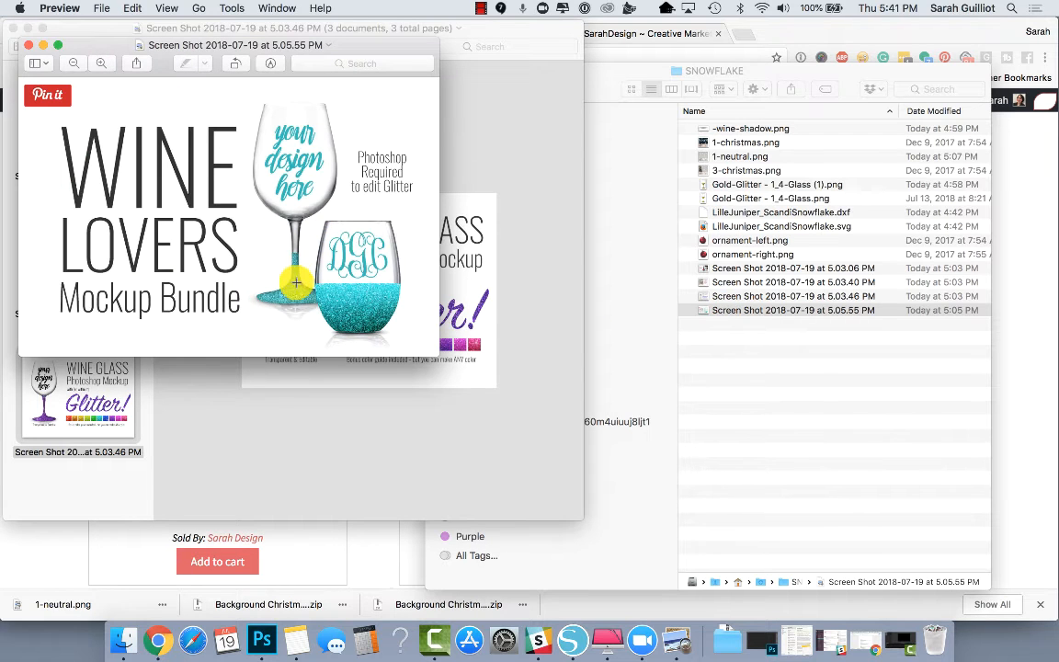
click(28, 46)
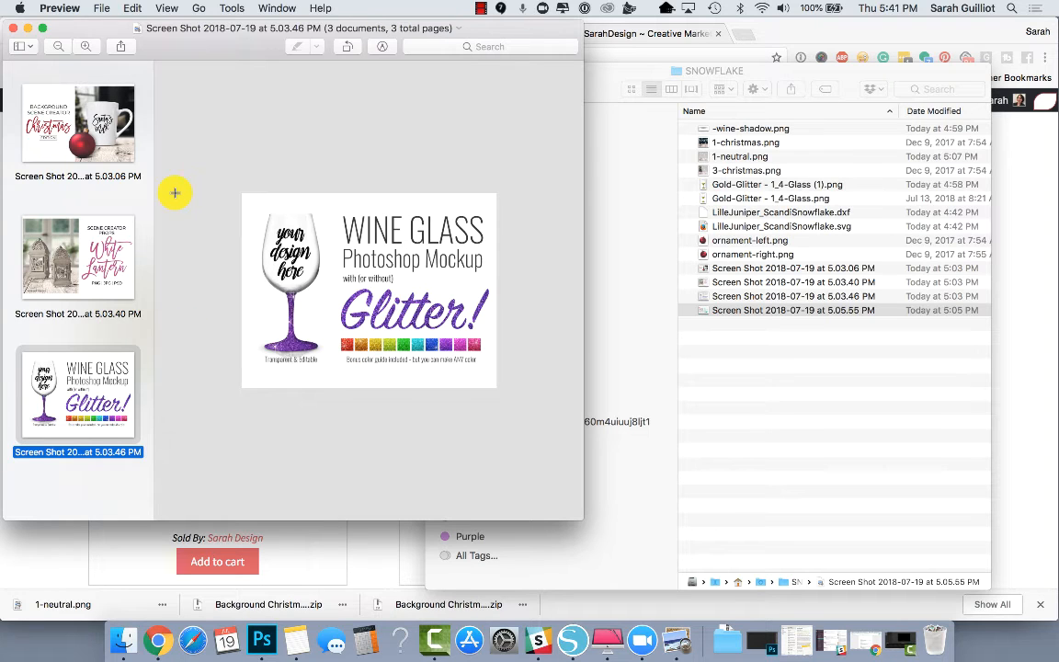
click(52, 112)
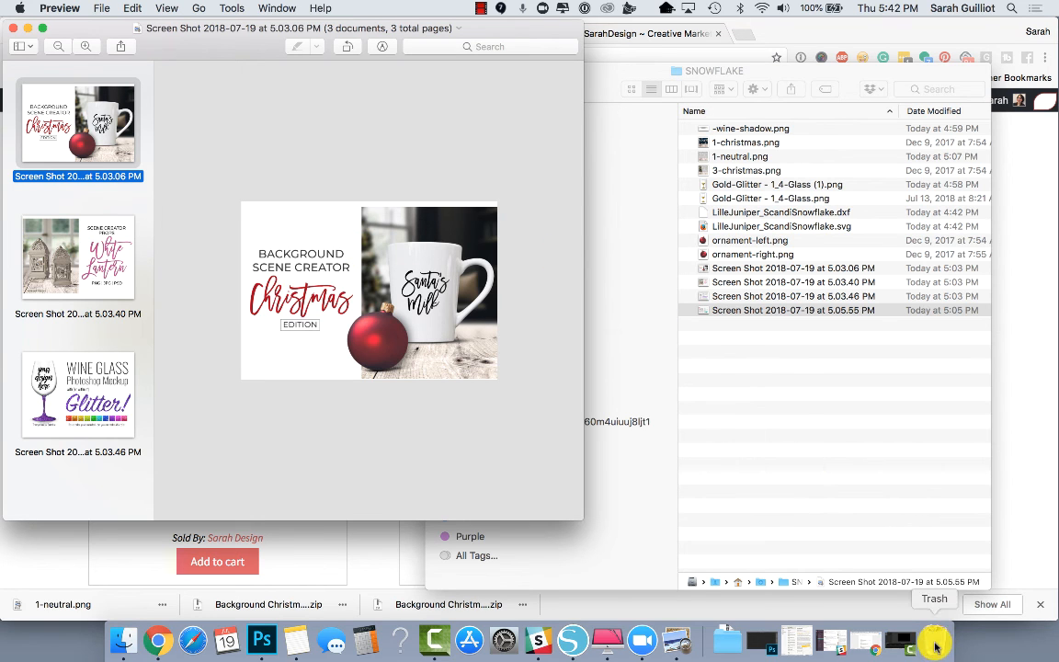
Step: Return to Silhouette Studio, select all elements of the dark Christmas lights mockup on the page and group them
click(574, 641)
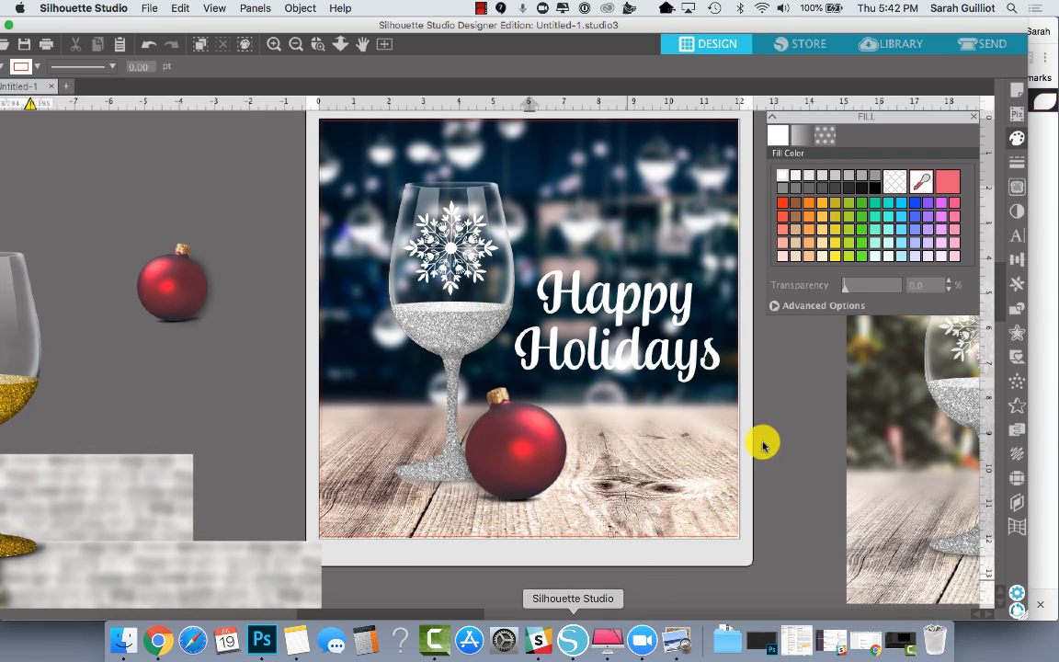
click(356, 198)
click(309, 120)
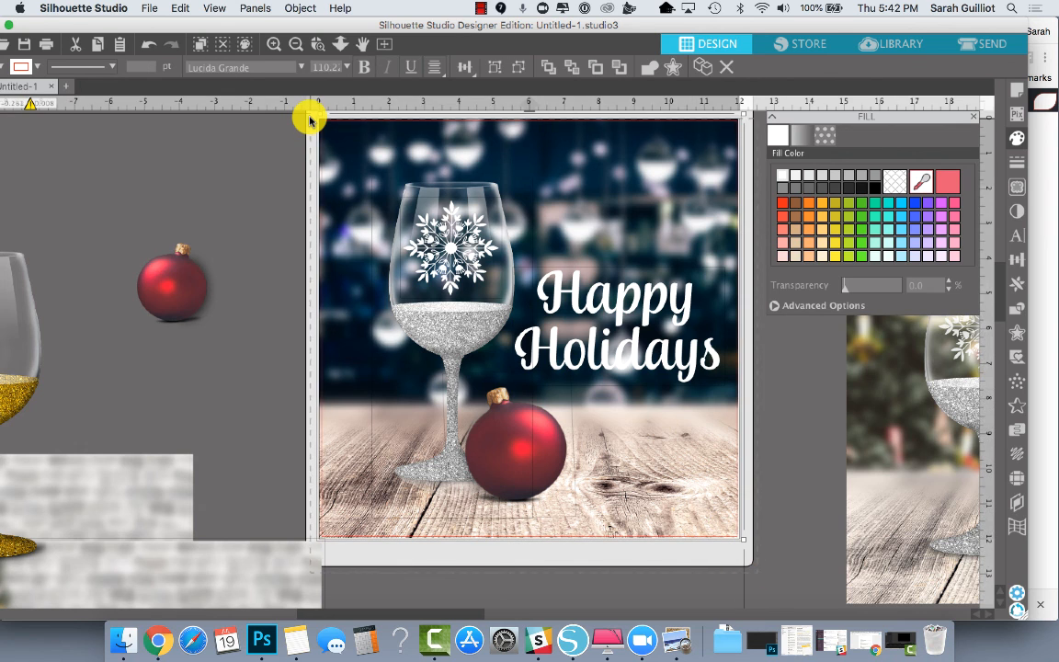
Step: Close the Fill panel and move the finished Christmas tree mockup directly beside the page for a side-by-side comparison with the dark mockup
scroll(721, 386, right, 6)
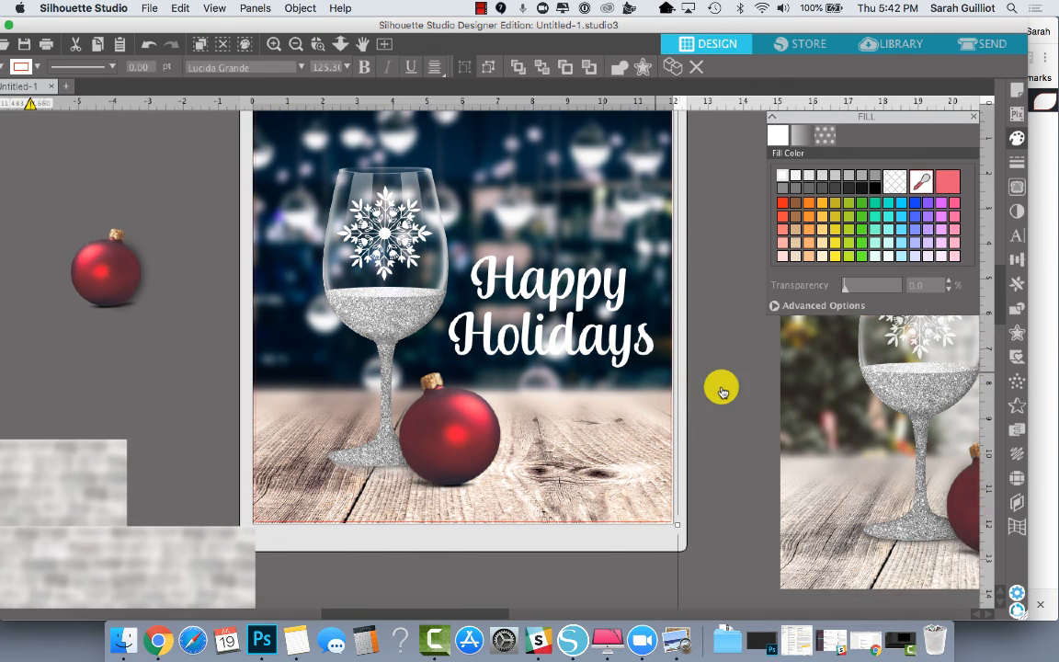
scroll(722, 393, right, 1)
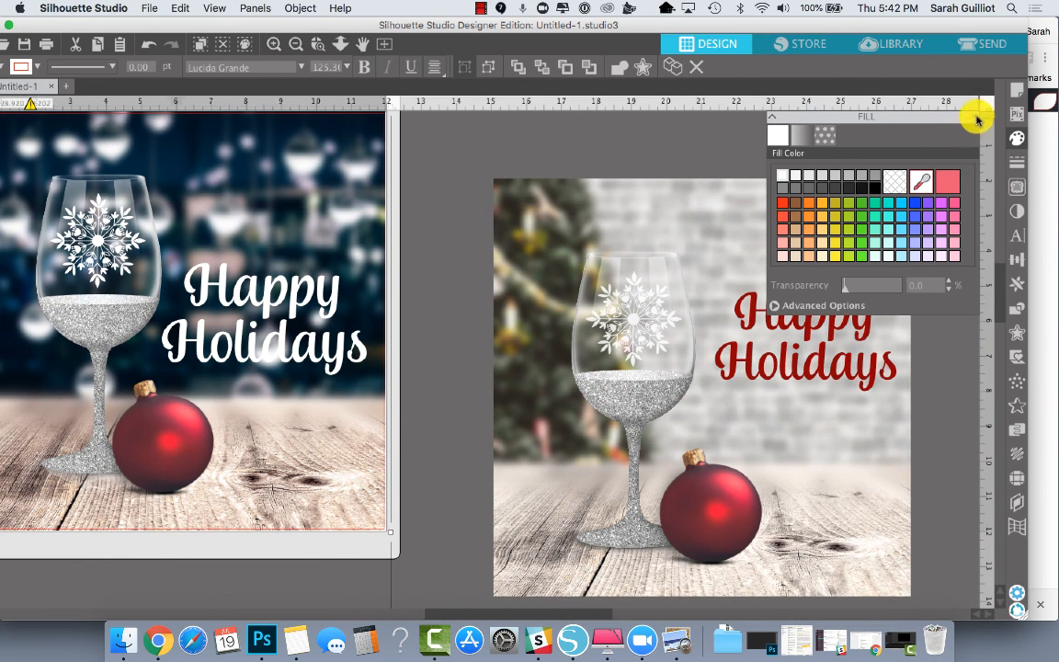
click(977, 120)
scroll(657, 170, right, 2)
scroll(657, 170, down, 2)
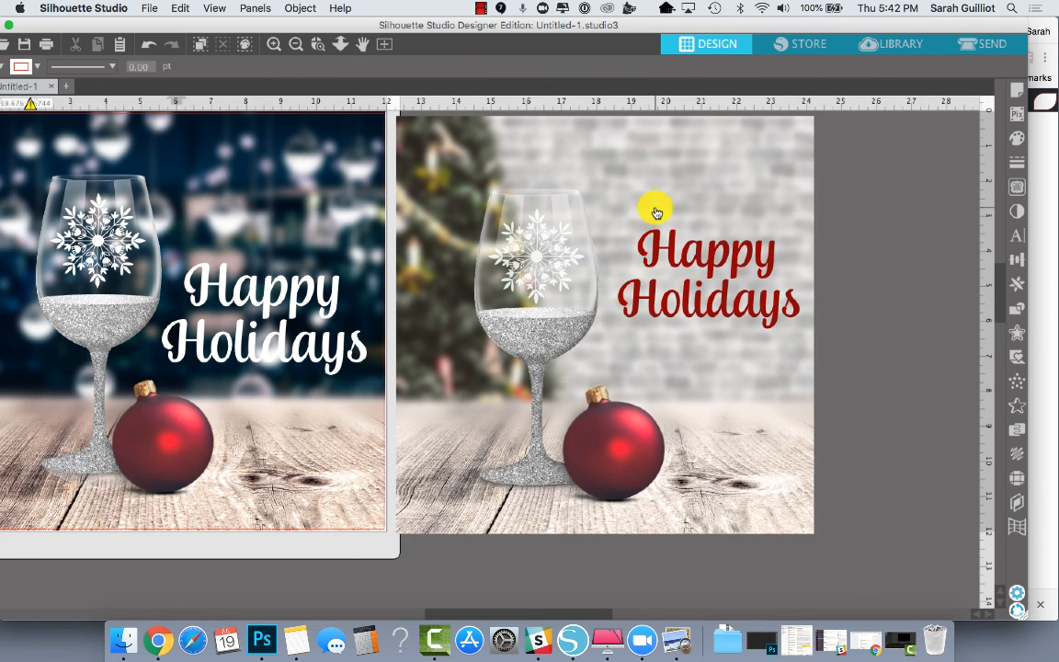
scroll(657, 213, left, 2)
scroll(656, 212, up, 1)
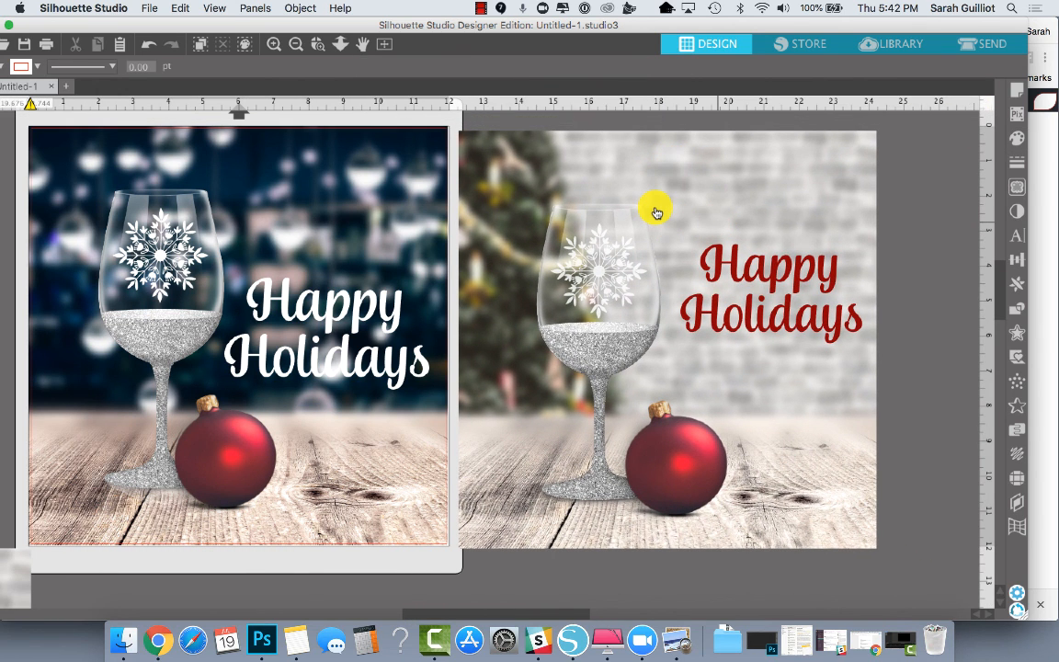